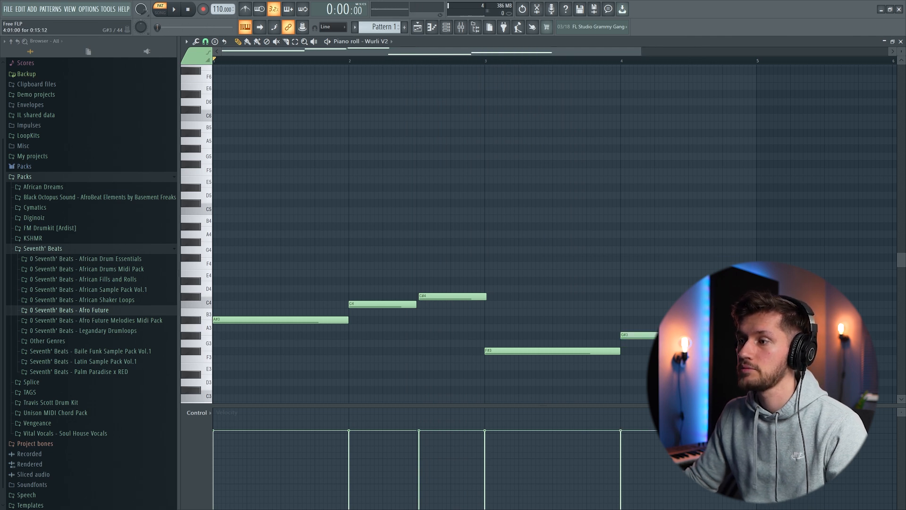
# - Add F5 above the bar 1 bass note and G#5 and A#5 above the two bar 2 bass notes
pyautogui.moveTo(215, 173); pyautogui.dragTo(201, 174)
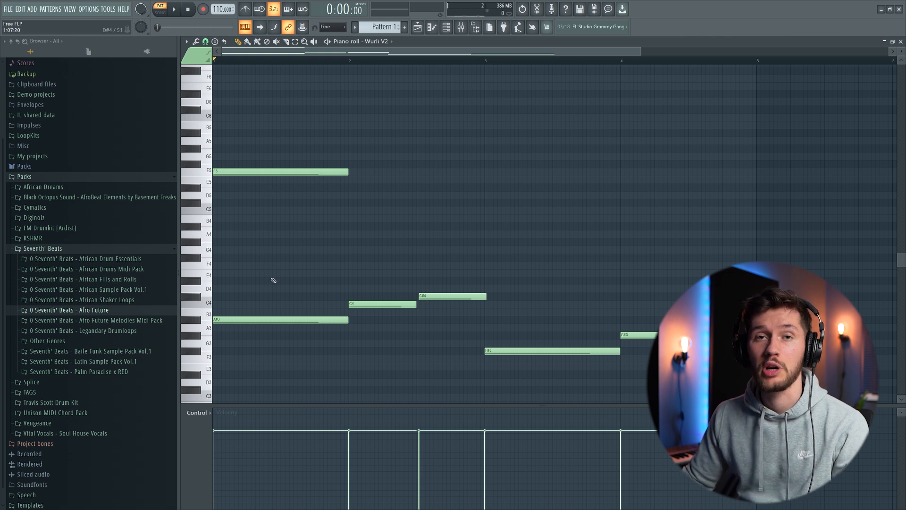
pyautogui.press('space')
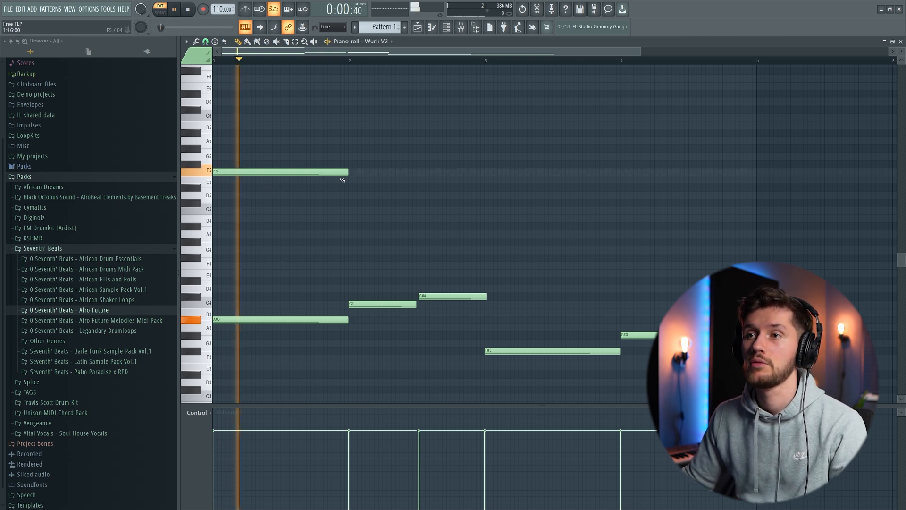
pyautogui.click(363, 149)
pyautogui.press('space')
pyautogui.press('space')
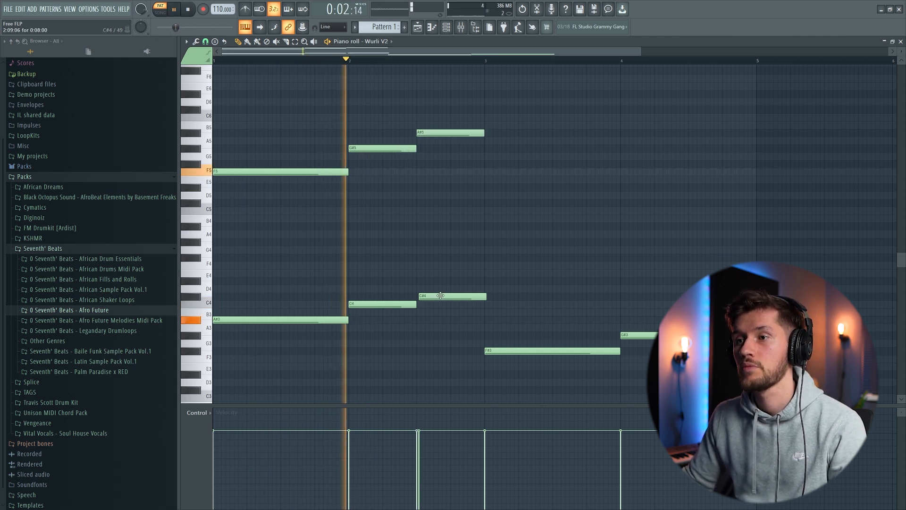
# - Align the C#4 bass note under A#5 and add a middle voice of C#5, C5 and C#5 across bars 1 and 2
pyautogui.moveTo(440, 297); pyautogui.dragTo(438, 297)
pyautogui.press('space')
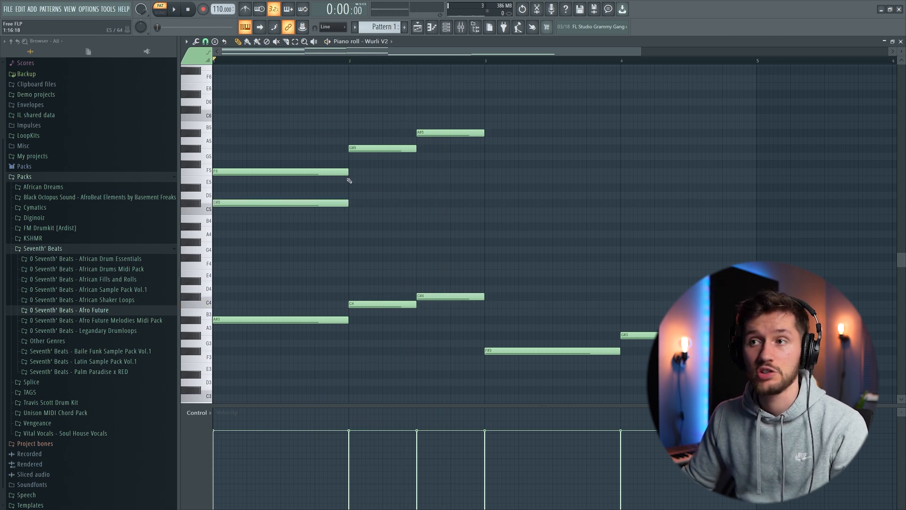
pyautogui.click(351, 213)
pyautogui.press('space')
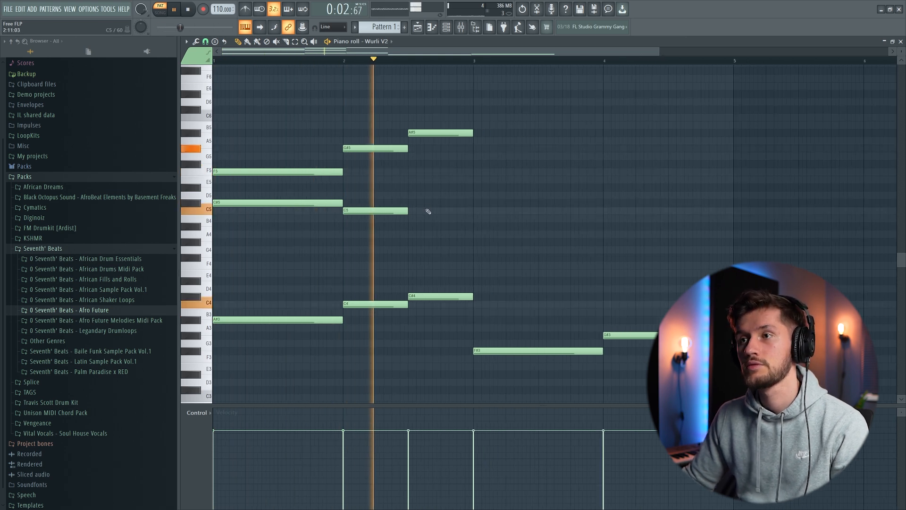
# - Complete the bar 3 chord with F5, C#5 and A#4, and the bar 4 chord with G#5 and C5
pyautogui.press('space')
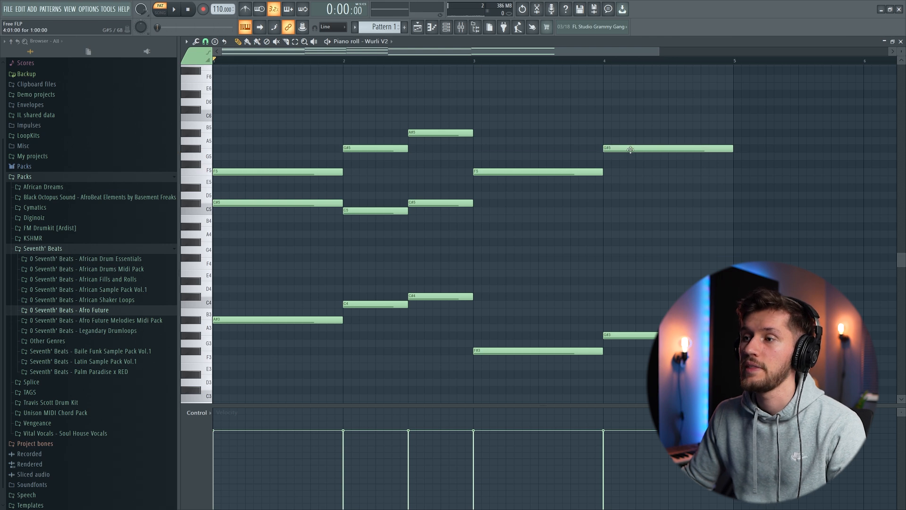
pyautogui.press('space')
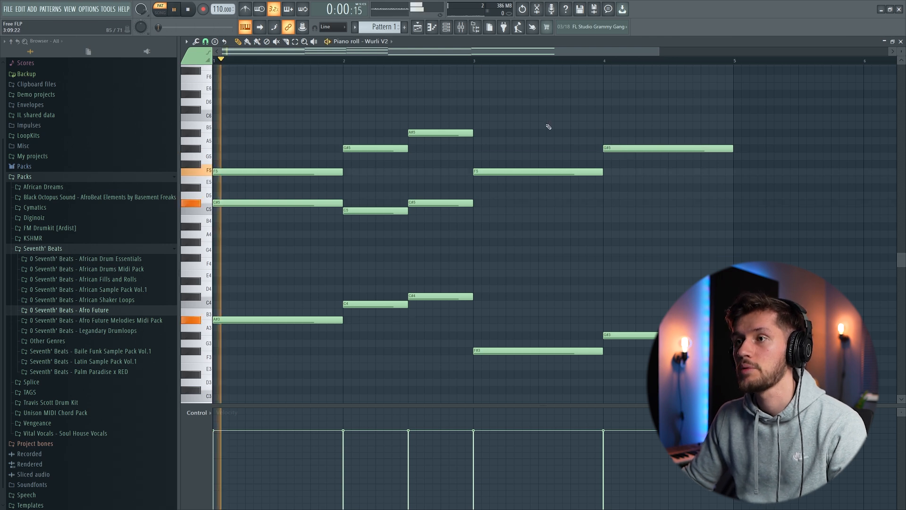
pyautogui.click(478, 228)
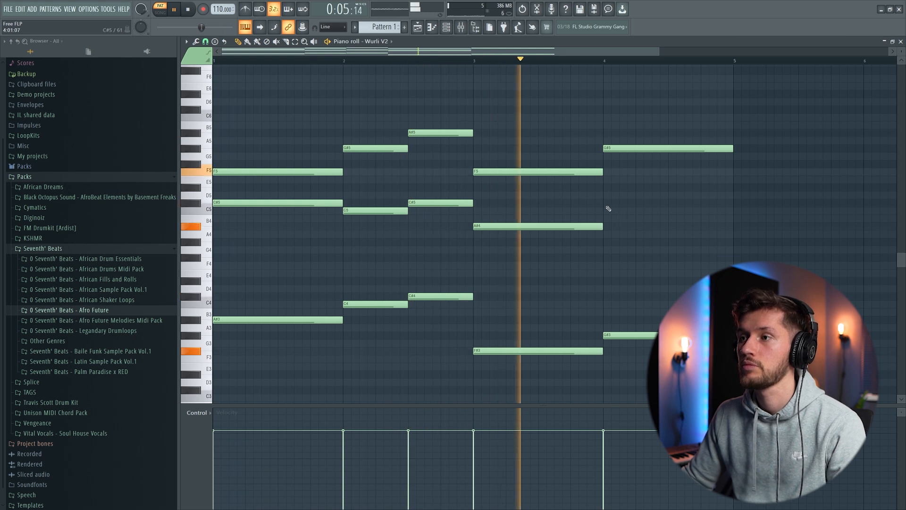
pyautogui.click(606, 211)
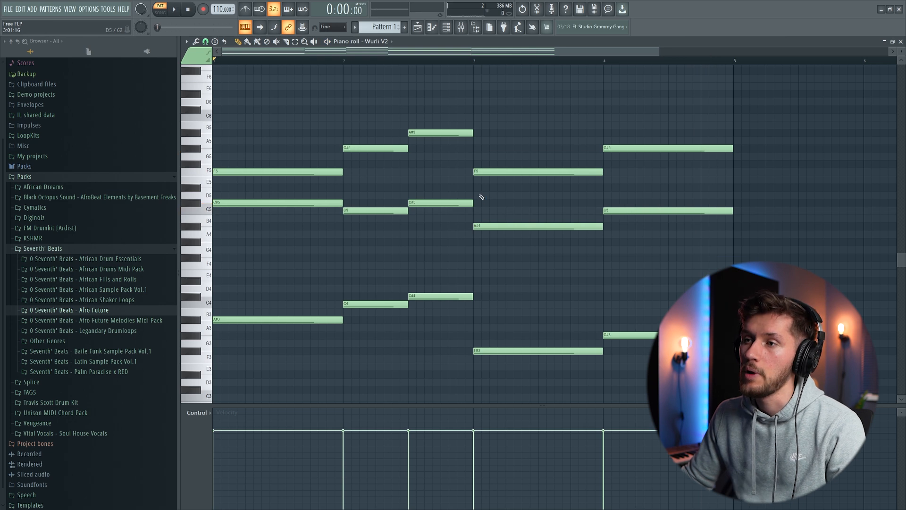
pyautogui.click(478, 203)
pyautogui.press('space')
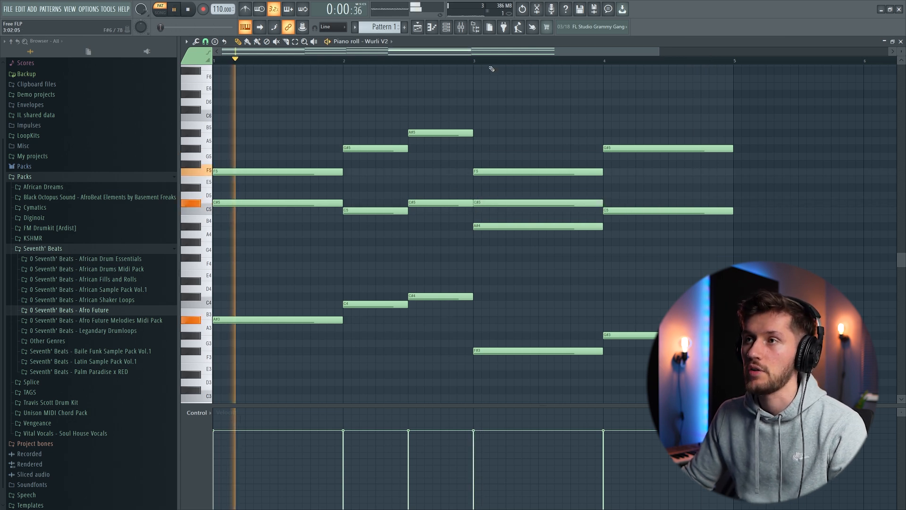
# - Duplicate the whole four-bar chord progression into bars 5 to 8 and play it back
pyautogui.scroll(-1, 640, 179)
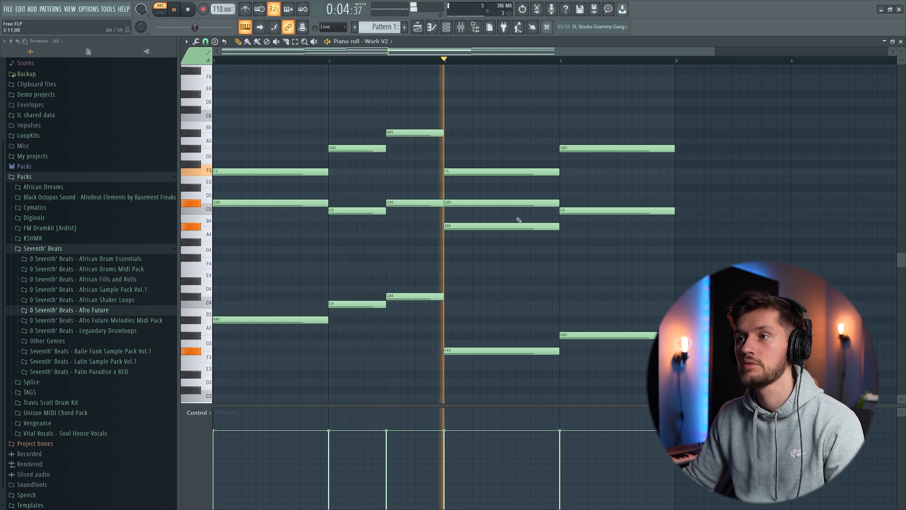
pyautogui.moveTo(207, 102); pyautogui.dragTo(275, 400)
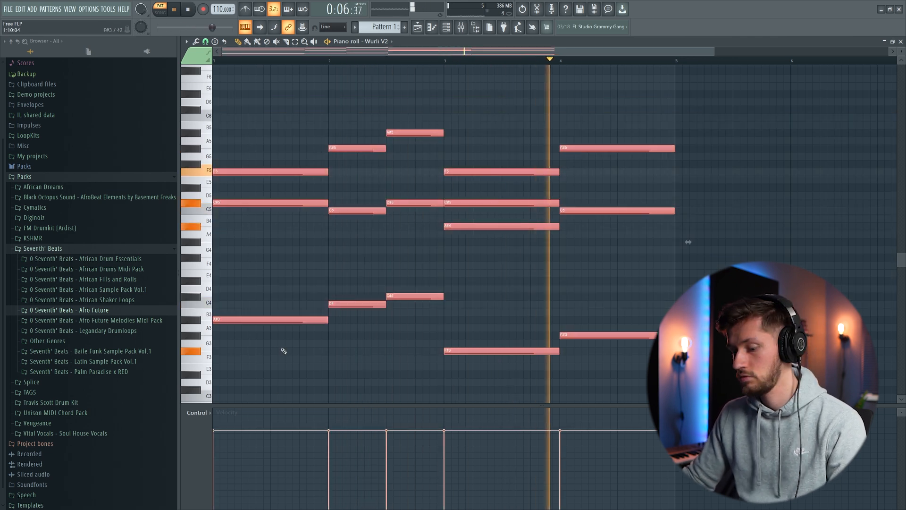
pyautogui.moveTo(411, 52); pyautogui.dragTo(24, 69)
pyautogui.hotkey('ctrl', 'b')
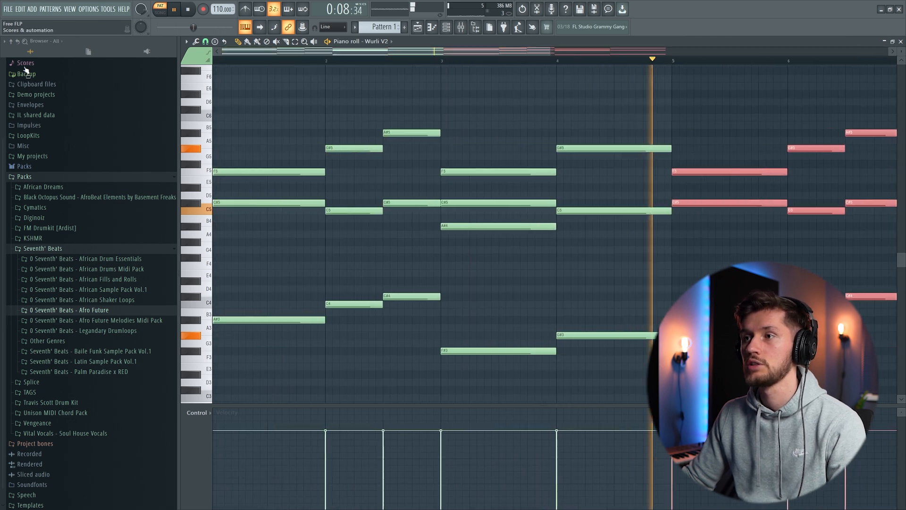
pyautogui.moveTo(551, 52); pyautogui.dragTo(751, 52)
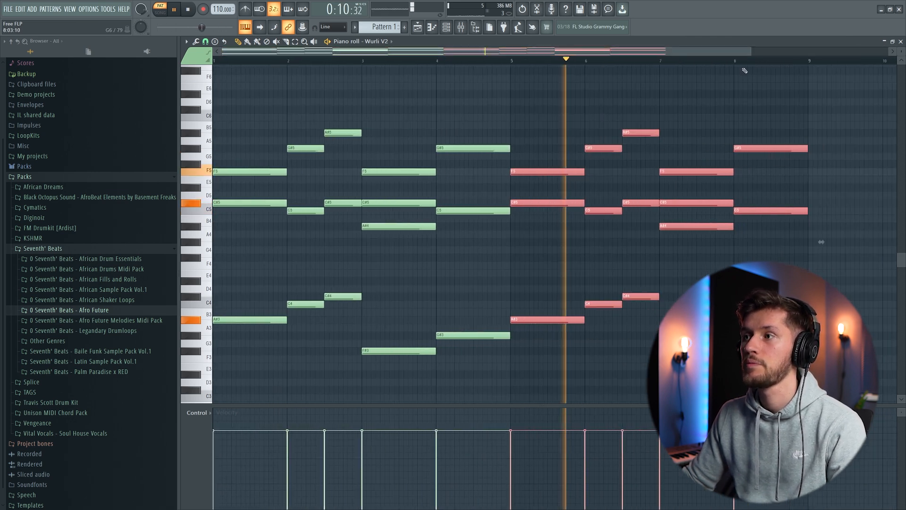
pyautogui.press('space')
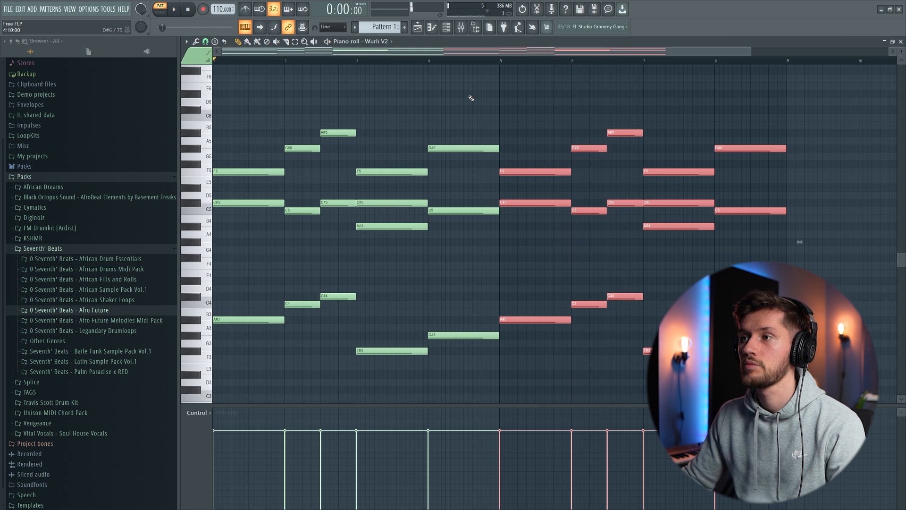
# - Insert a Serum channel for the bass and copy the lowest notes of the Wurli V2 chords into its piano roll
pyautogui.click(448, 27)
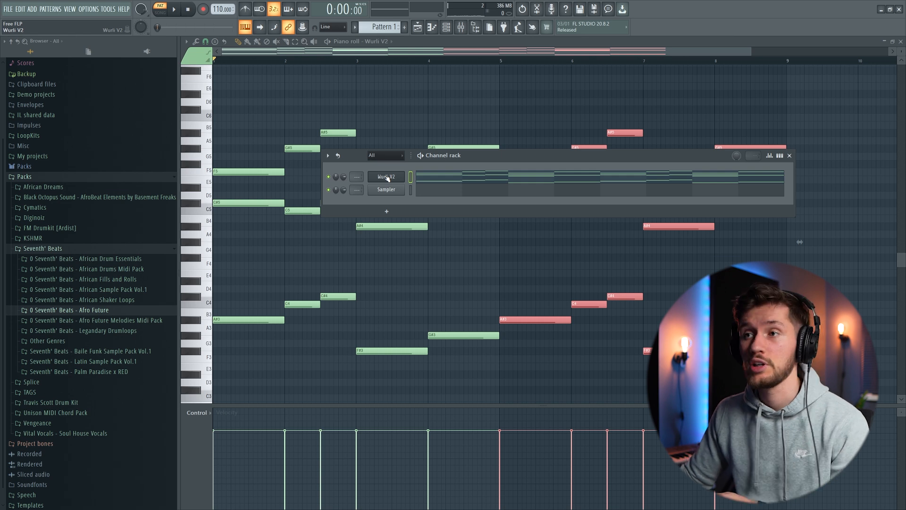
pyautogui.rightClick(387, 179)
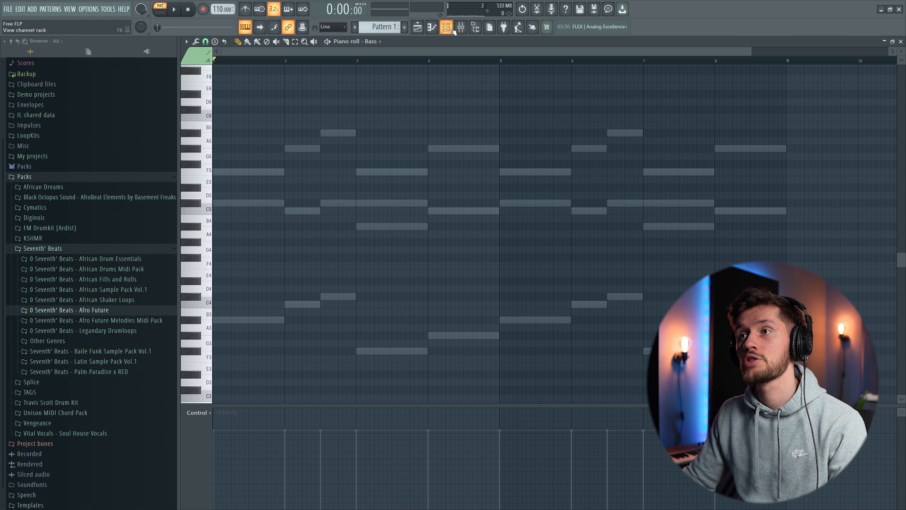
pyautogui.click(452, 31)
pyautogui.click(441, 193)
pyautogui.moveTo(223, 296); pyautogui.dragTo(230, 357)
pyautogui.click(446, 29)
pyautogui.click(420, 199)
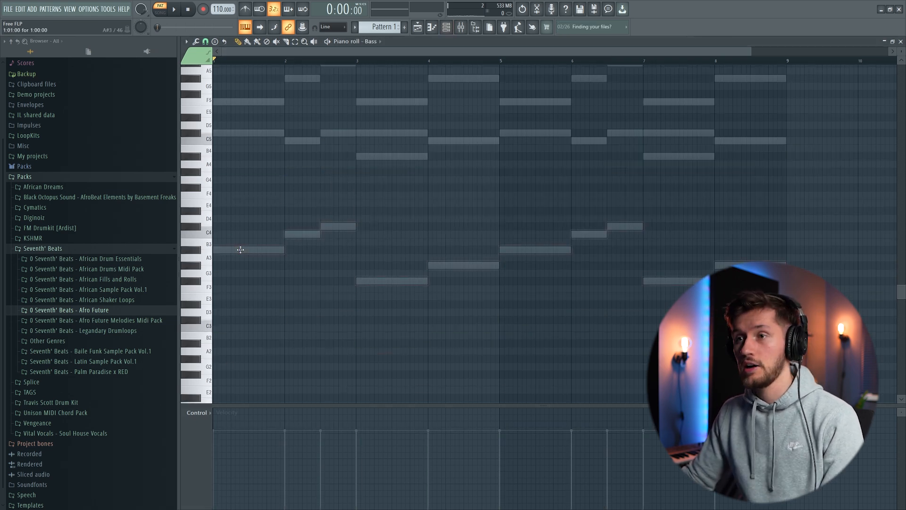
pyautogui.hotkey('ctrl', 'v')
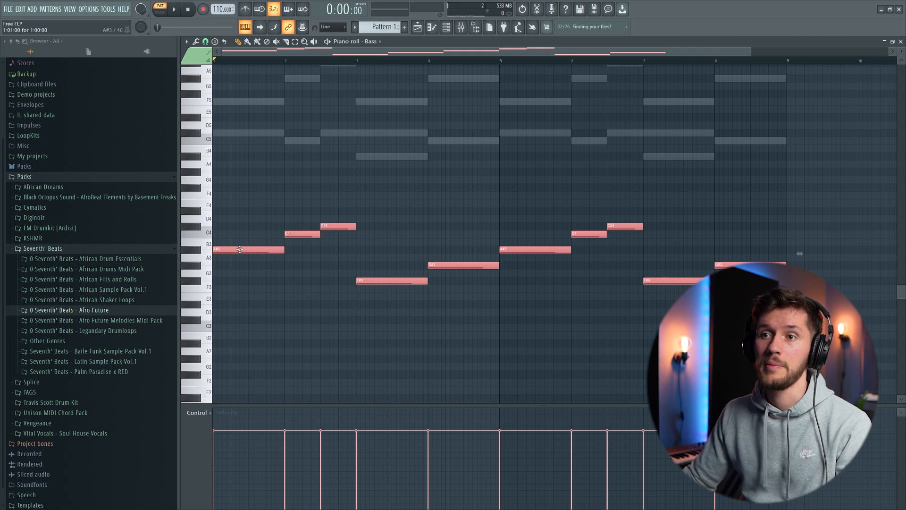
# - Transpose all the bass notes up one octave and lower the Bass channel's volume
pyautogui.press('space')
pyautogui.moveTo(220, 251); pyautogui.dragTo(200, 149)
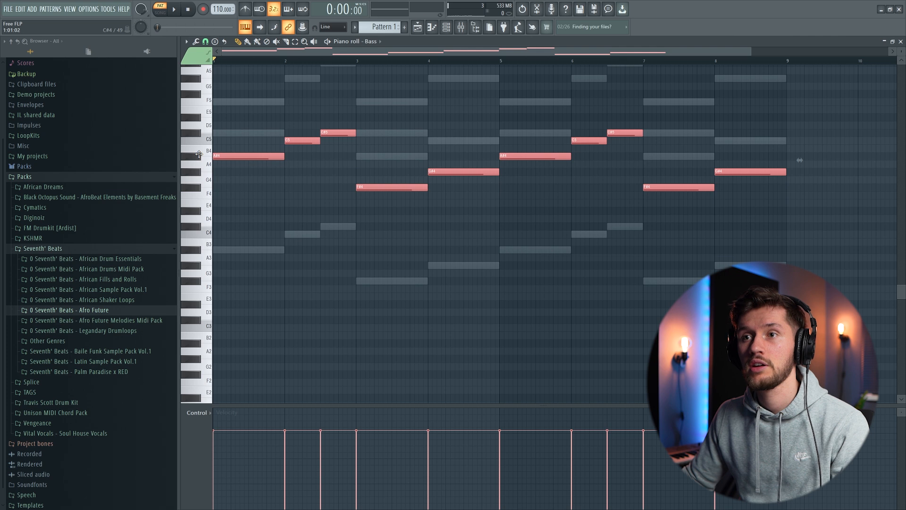
pyautogui.press('space')
pyautogui.press('F6')
pyautogui.moveTo(343, 177); pyautogui.dragTo(343, 195)
pyautogui.press('space')
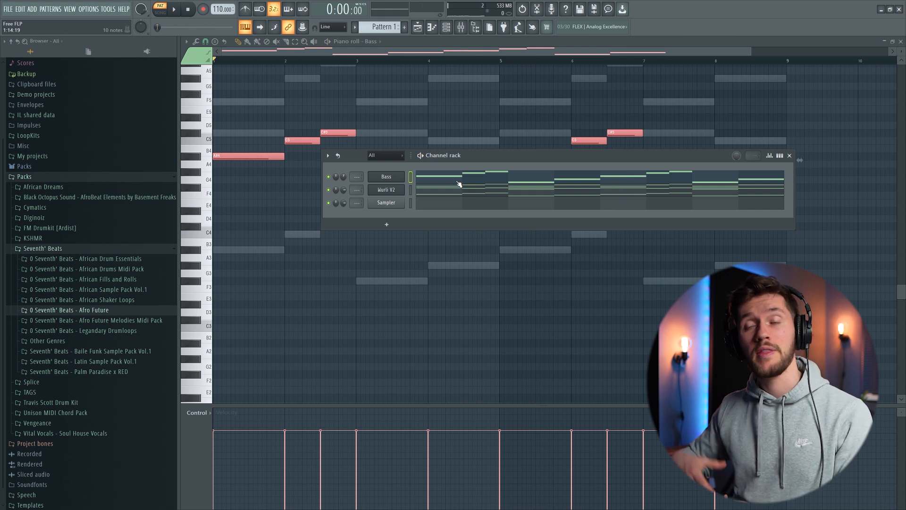
# - Insert an Ample Guitar SH instrument as a new channel
pyautogui.rightClick(399, 177)
pyautogui.moveTo(421, 232)
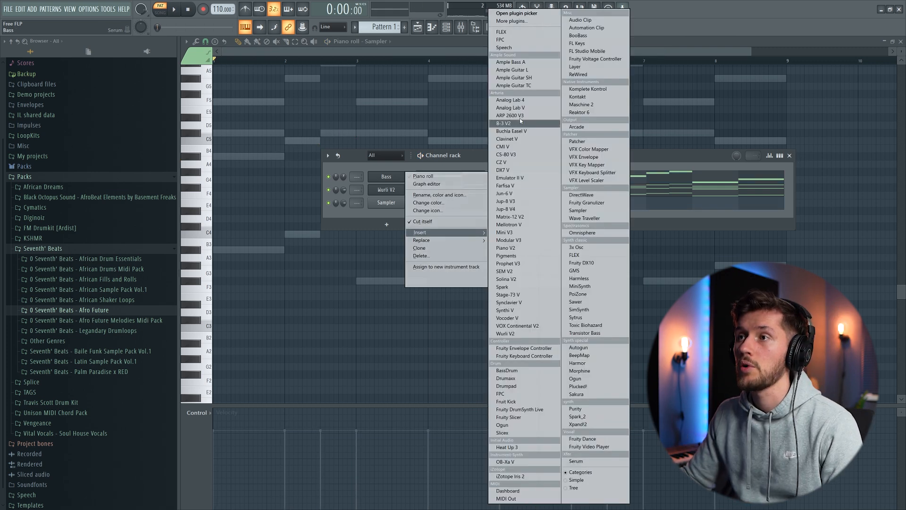
pyautogui.click(524, 79)
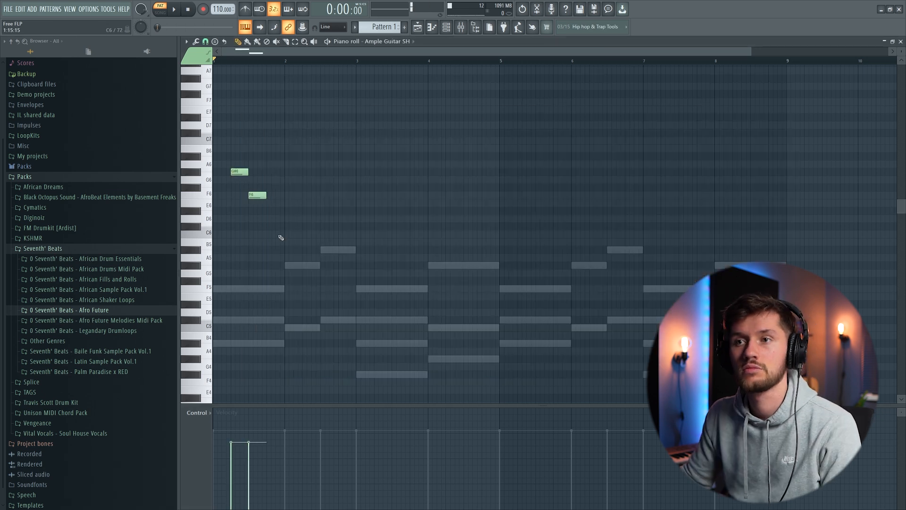
# - Start the guitar melody in bars 1 and 2 with G#6, F6, A#5, C#6, D#6, F6, D#6 and C#6
pyautogui.press('space')
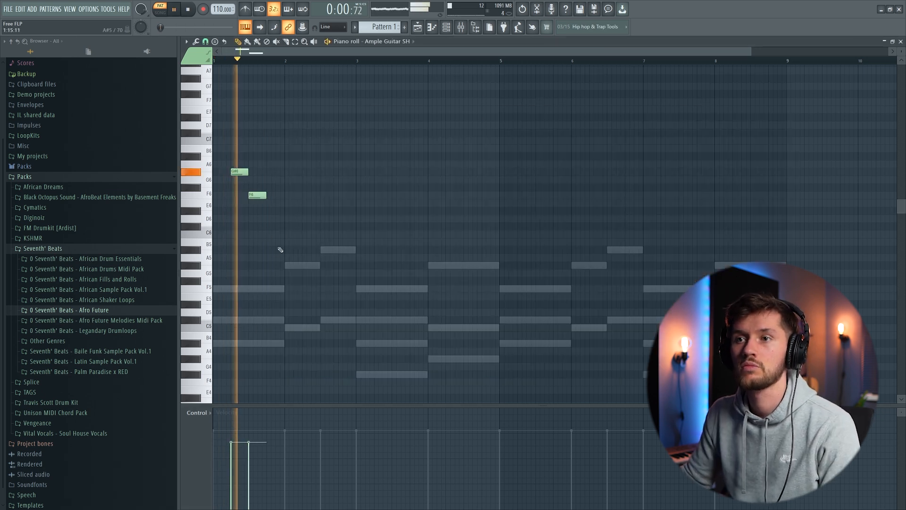
pyautogui.press('space')
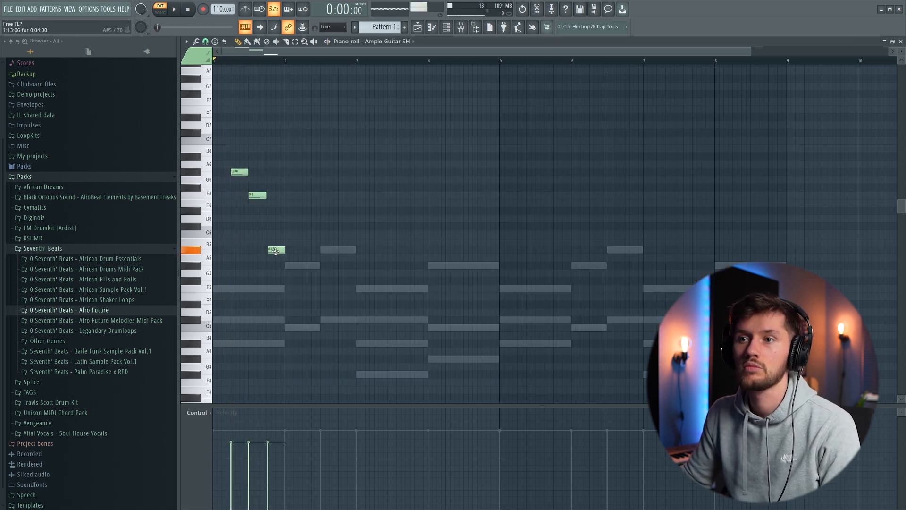
pyautogui.press('space')
pyautogui.click(294, 211)
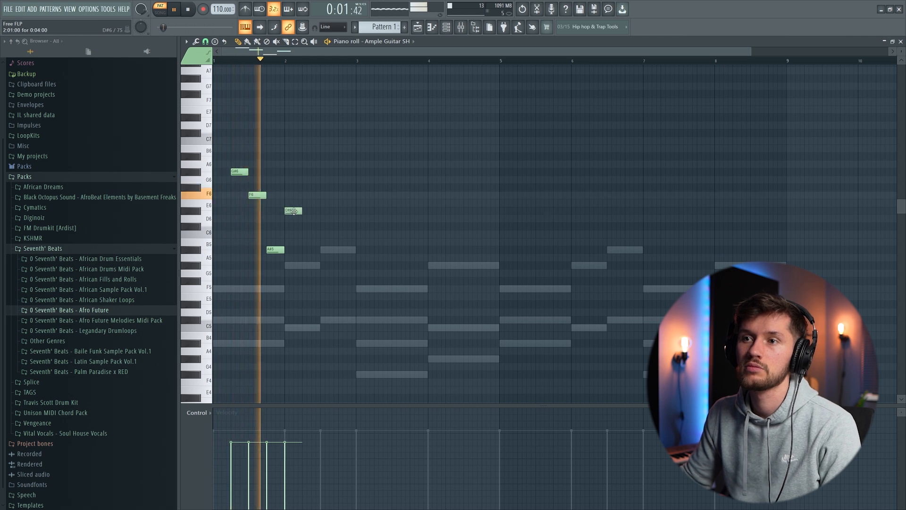
pyautogui.press('space')
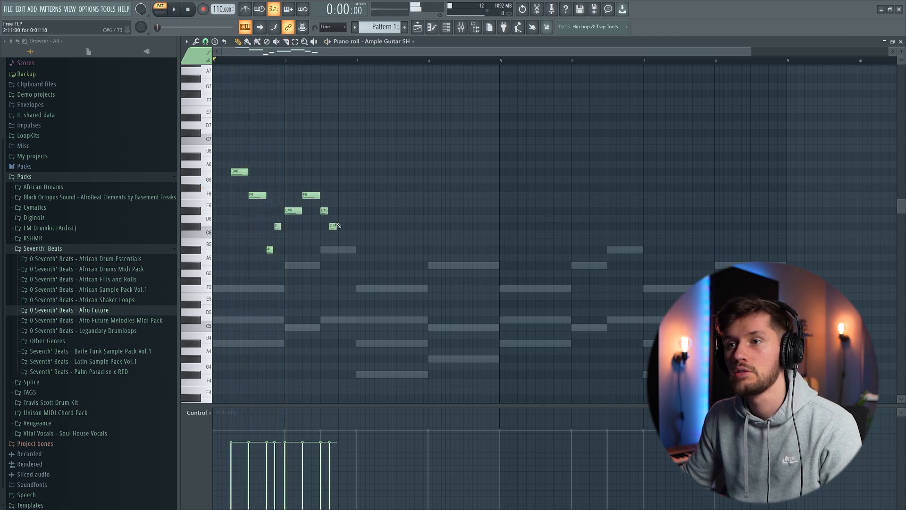
# - Continue the guitar melody with D#6 ending bar 2, D#6, F6, A#5 and F6 in bar 3, and A#6 and G#6 opening bar 4
pyautogui.press('space')
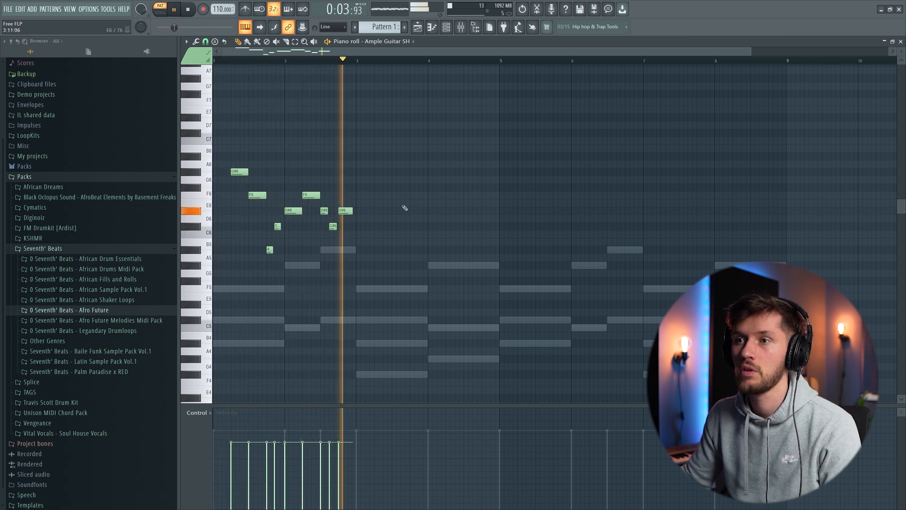
pyautogui.press('space')
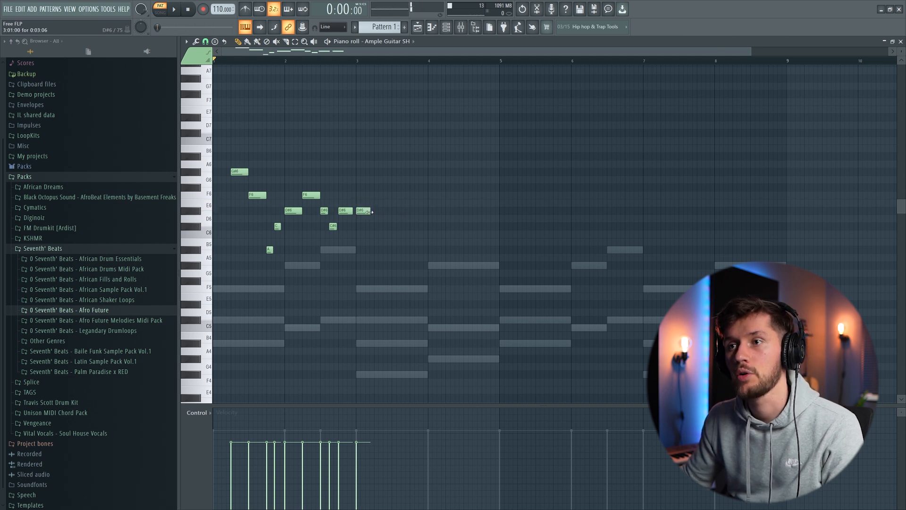
pyautogui.click(377, 198)
pyautogui.press('space')
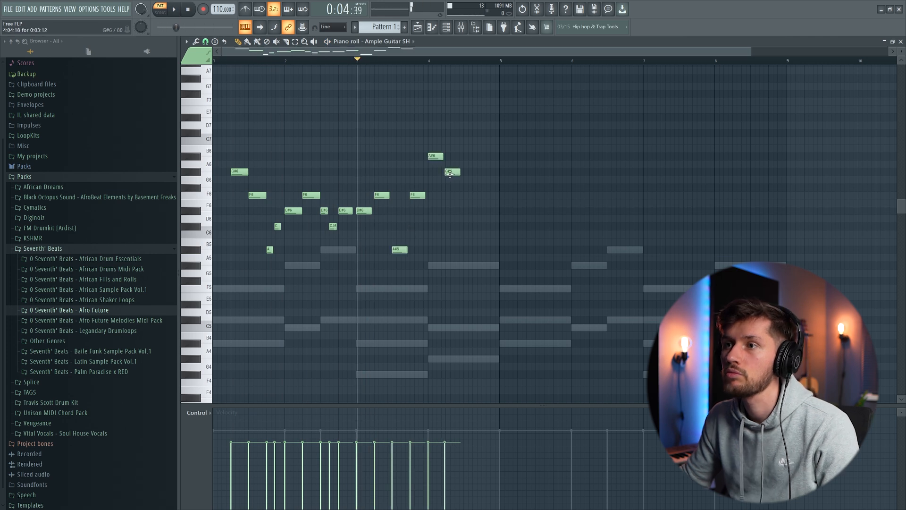
# - Finish bar 4 of the guitar melody with F6 and C#6 and play the phrase back
pyautogui.press('space')
pyautogui.click(471, 188)
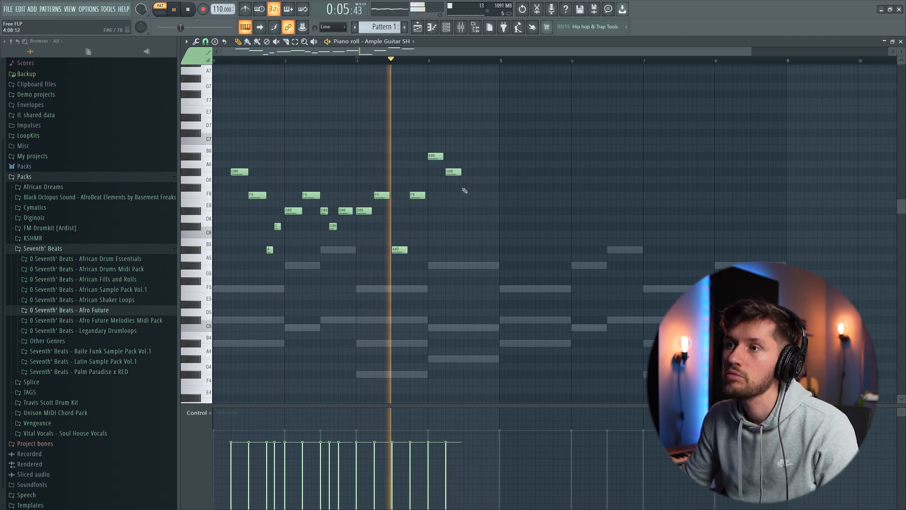
pyautogui.moveTo(472, 189); pyautogui.dragTo(473, 196)
pyautogui.click(487, 227)
pyautogui.moveTo(488, 227); pyautogui.dragTo(490, 227)
pyautogui.press('space')
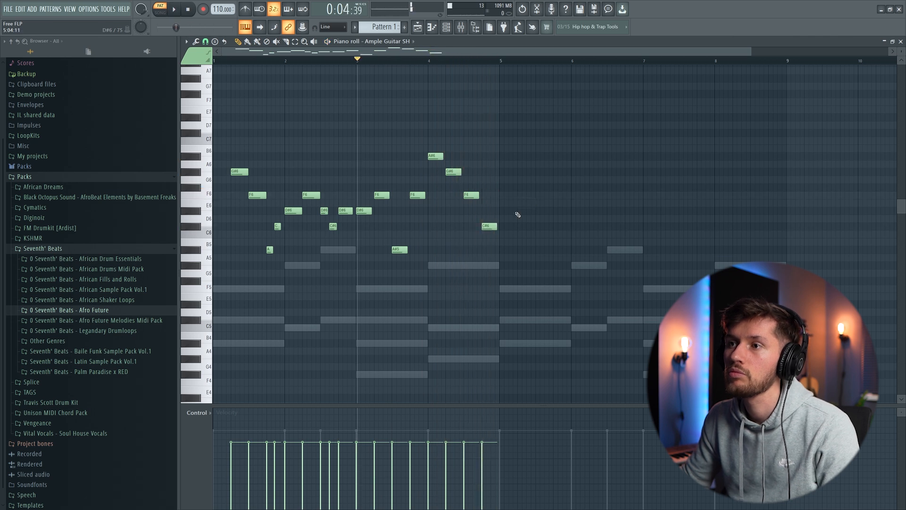
pyautogui.press('space')
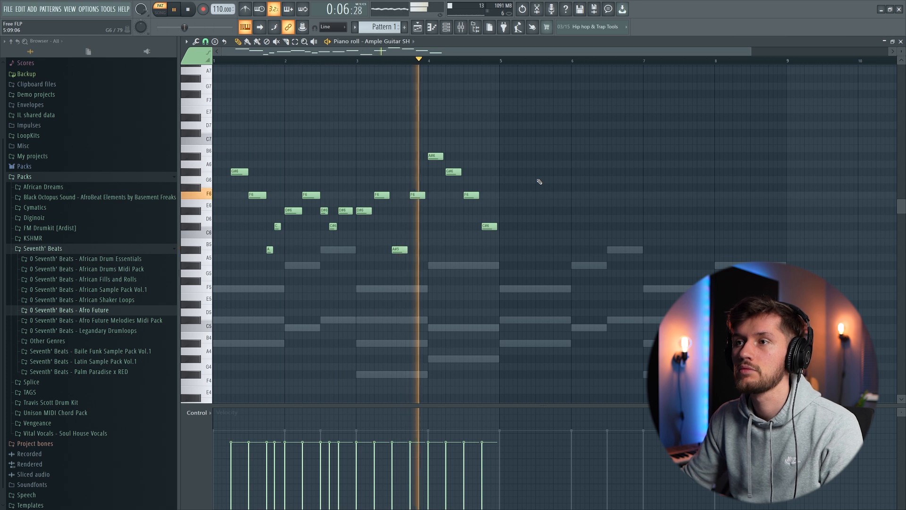
pyautogui.press('space')
# - Add a very short F#6 grace note just before the opening G#6 of the guitar melody and play it back
pyautogui.moveTo(752, 52); pyautogui.dragTo(161, 62)
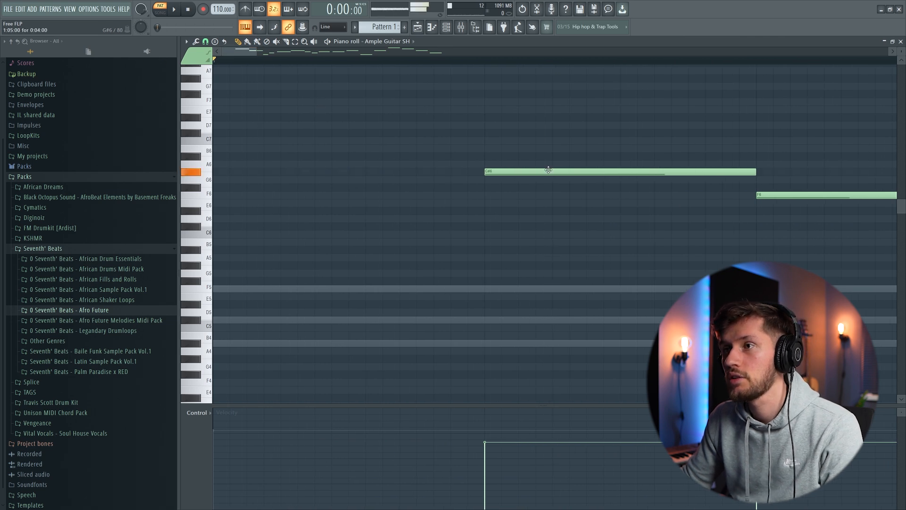
pyautogui.click(282, 187)
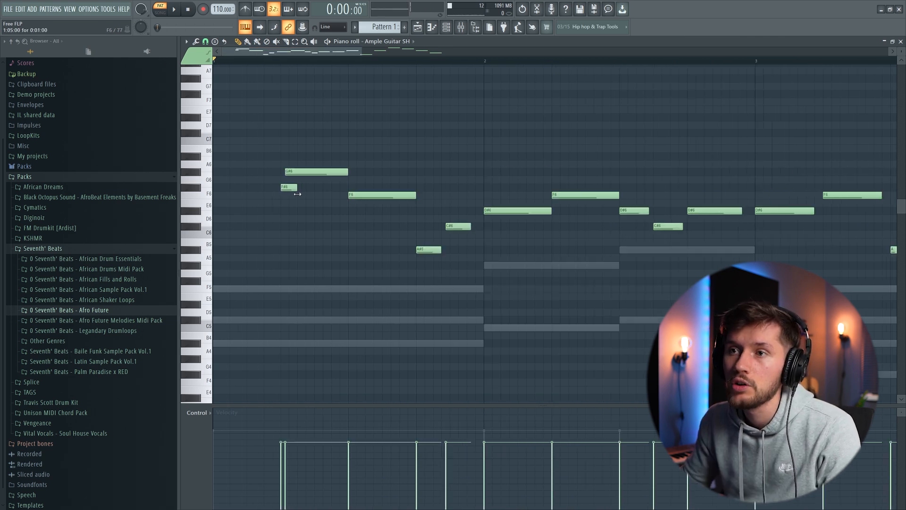
pyautogui.press('space')
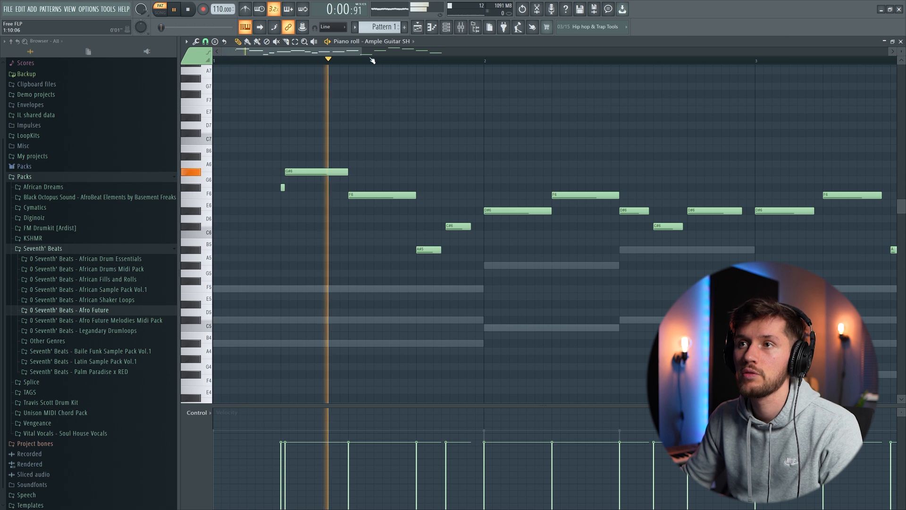
pyautogui.press('space')
# - Shorten the C#6 note at the end of bar 1 and play back the whole guitar melody
pyautogui.moveTo(363, 52); pyautogui.dragTo(503, 60)
pyautogui.click(329, 226)
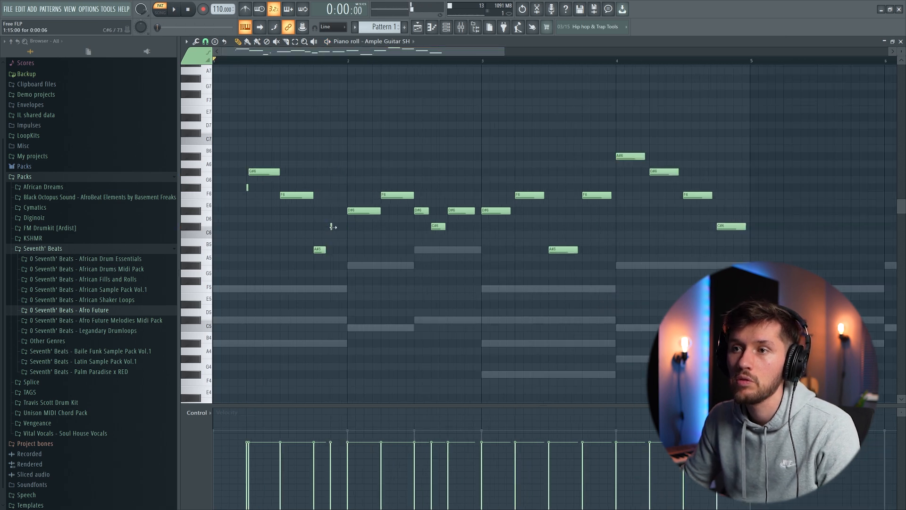
pyautogui.press('space')
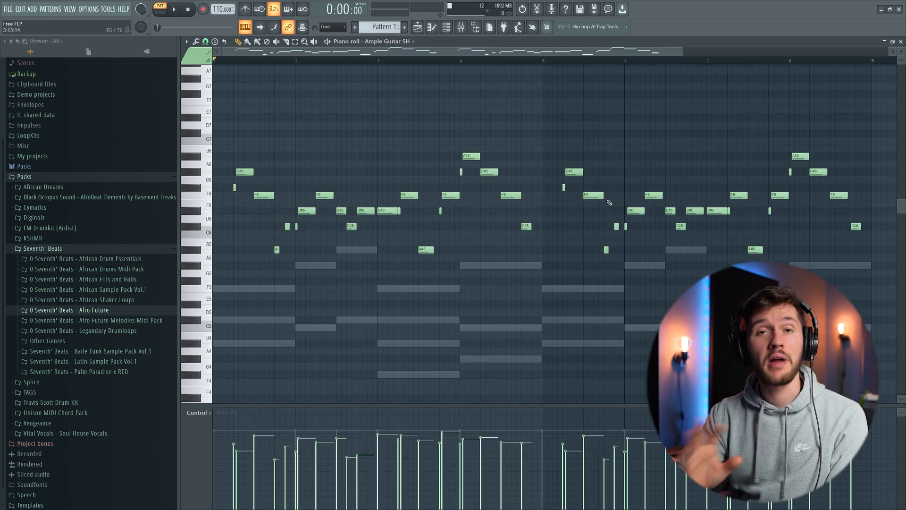
pyautogui.press('space')
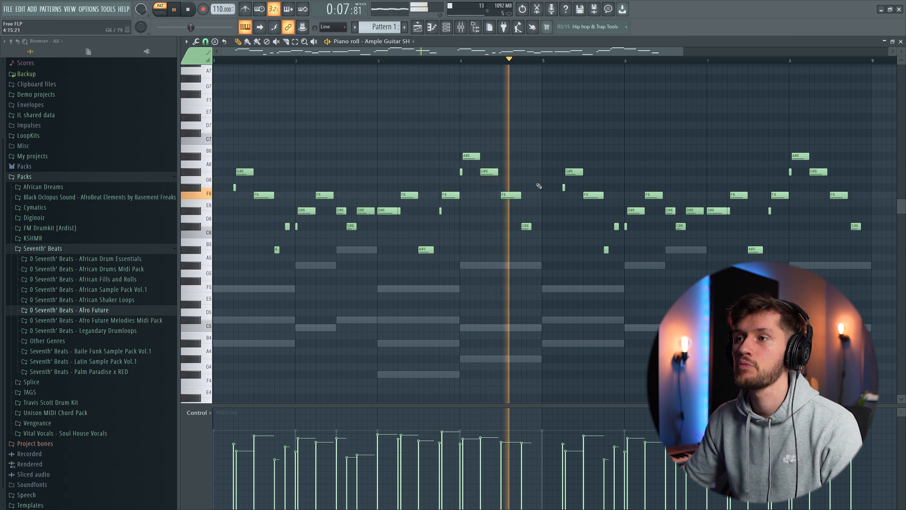
# - Add a second Ample Guitar SH channel to the rack and open its empty piano roll
pyautogui.press('F6')
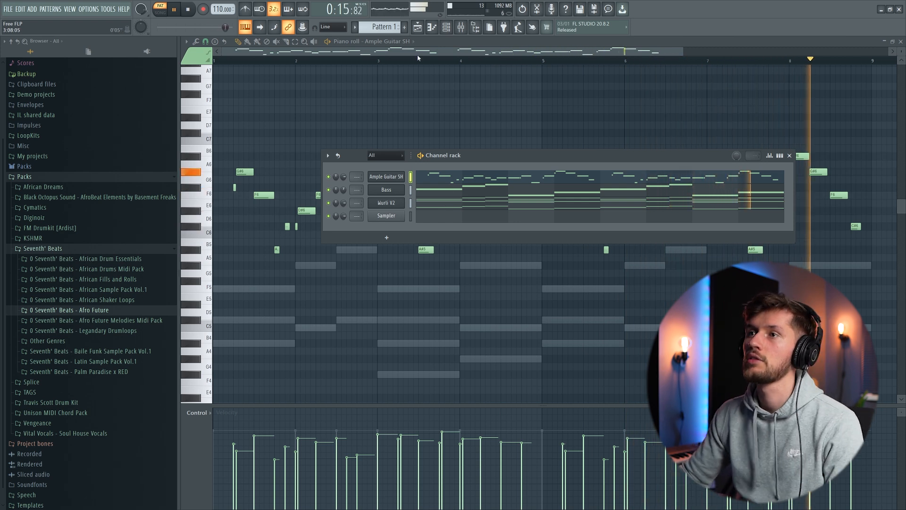
pyautogui.click(446, 27)
pyautogui.moveTo(680, 53); pyautogui.dragTo(313, 53)
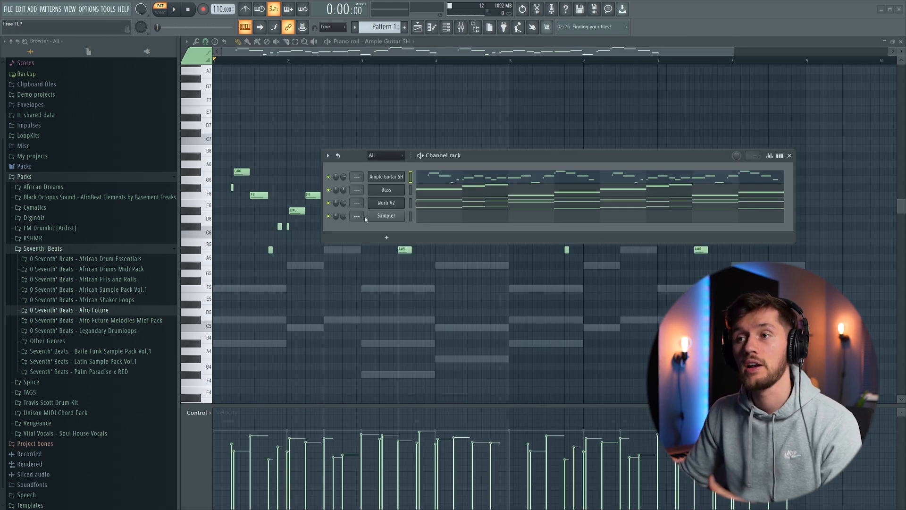
pyautogui.rightClick(389, 221)
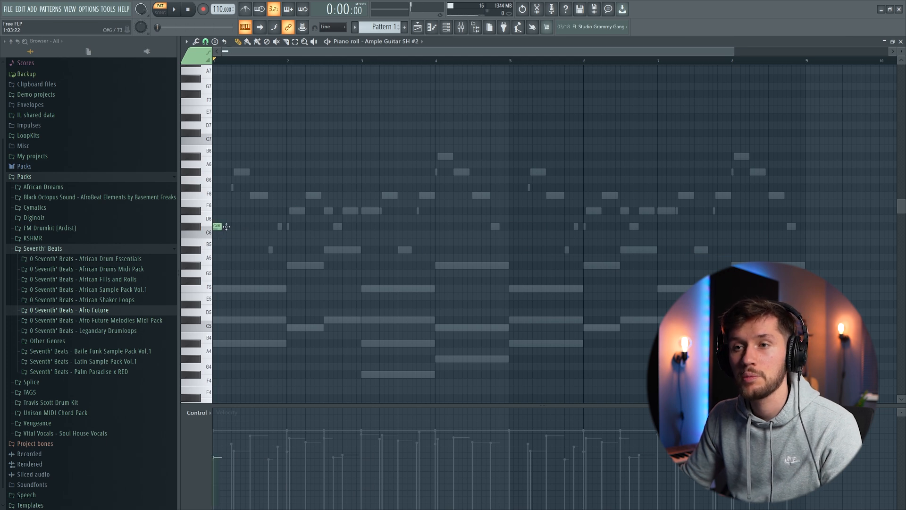
# - Build the second guitar's rhythm with repeated C#6 notes in bar 1, C6 and C#6 in bar 2, and A#5 in bar 3
pyautogui.click(209, 227)
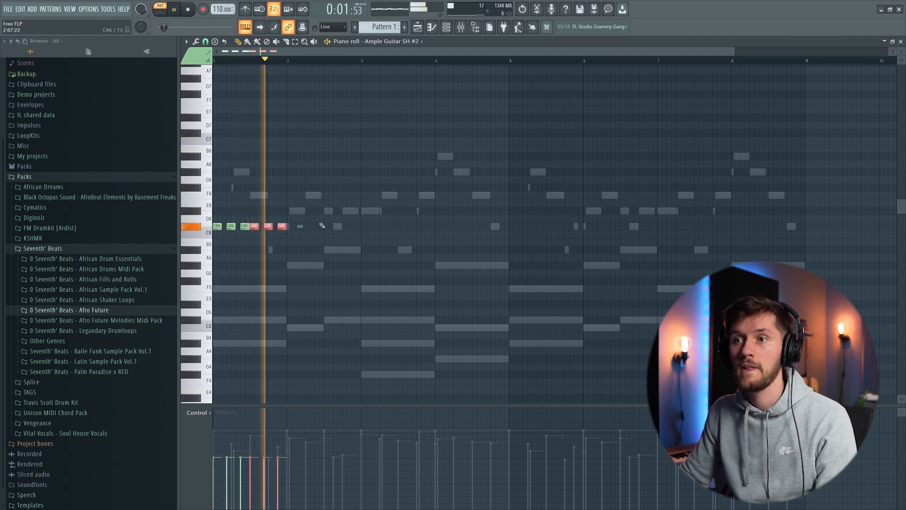
pyautogui.press('space')
pyautogui.moveTo(217, 216); pyautogui.dragTo(271, 242)
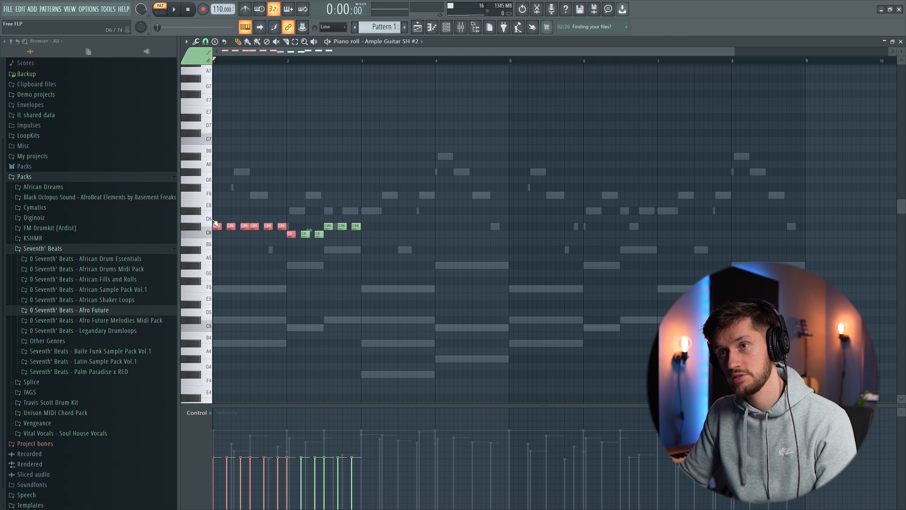
pyautogui.press('space')
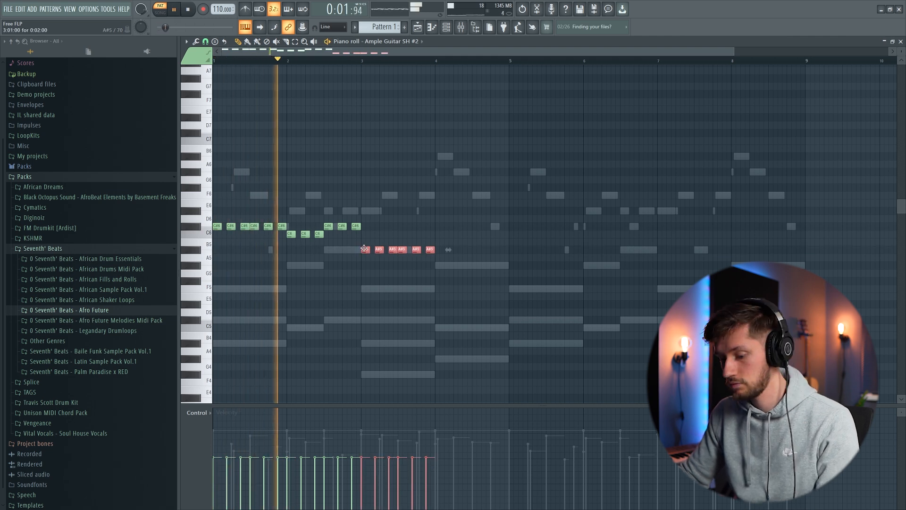
# - Paste the one-bar rhythm into bar 4 on C6 and repeat the four-bar phrase across bars 5 to 8
pyautogui.moveTo(369, 52); pyautogui.dragTo(532, 85)
pyautogui.hotkey('ctrl', 'v')
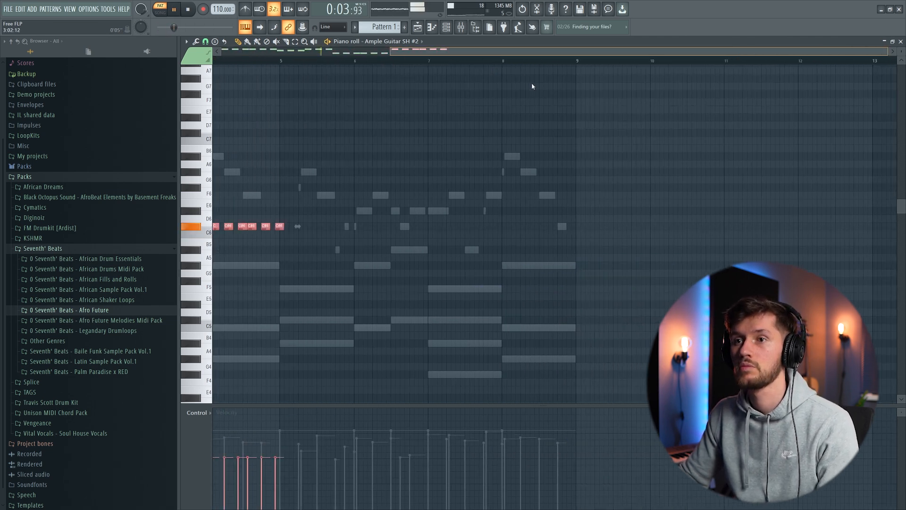
pyautogui.moveTo(438, 228); pyautogui.dragTo(437, 239)
pyautogui.keyDown('ctrl'); pyautogui.click(518, 201); pyautogui.keyUp('ctrl')
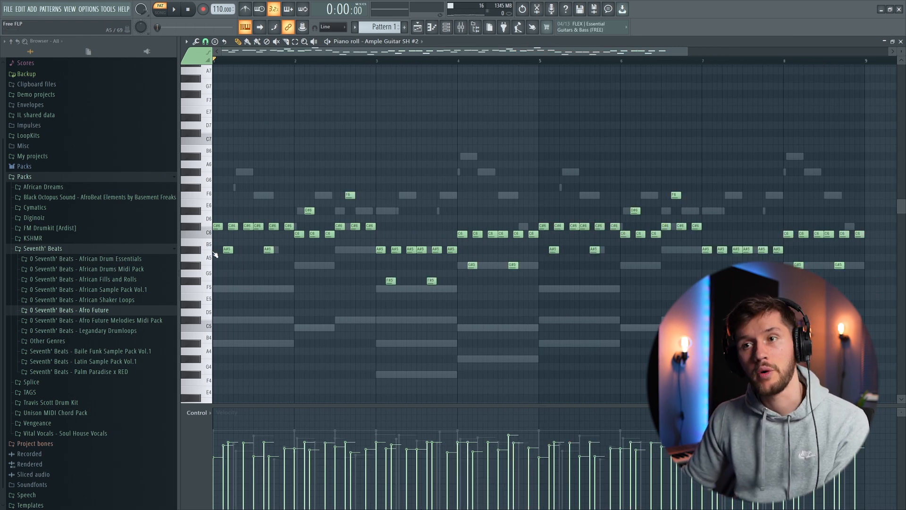
# - Fill the second guitar part with in-between A#5, D#6, F6, F#5 and G#5 notes and play it back
pyautogui.keyDown('ctrl'); pyautogui.click(212, 251); pyautogui.keyUp('ctrl')
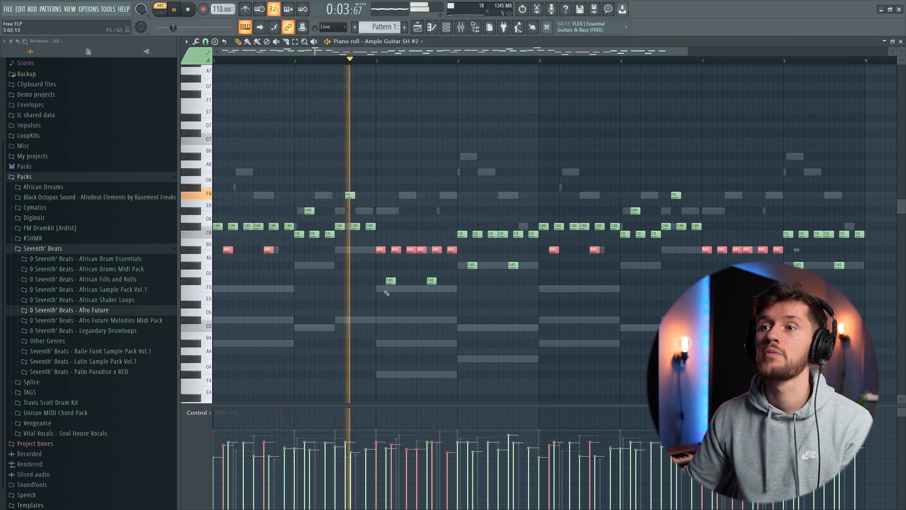
pyautogui.click(716, 106)
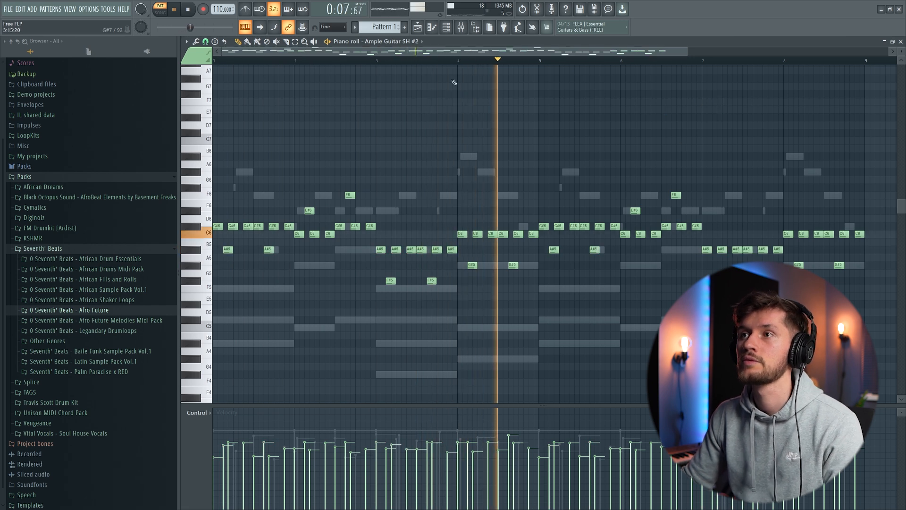
pyautogui.click(449, 29)
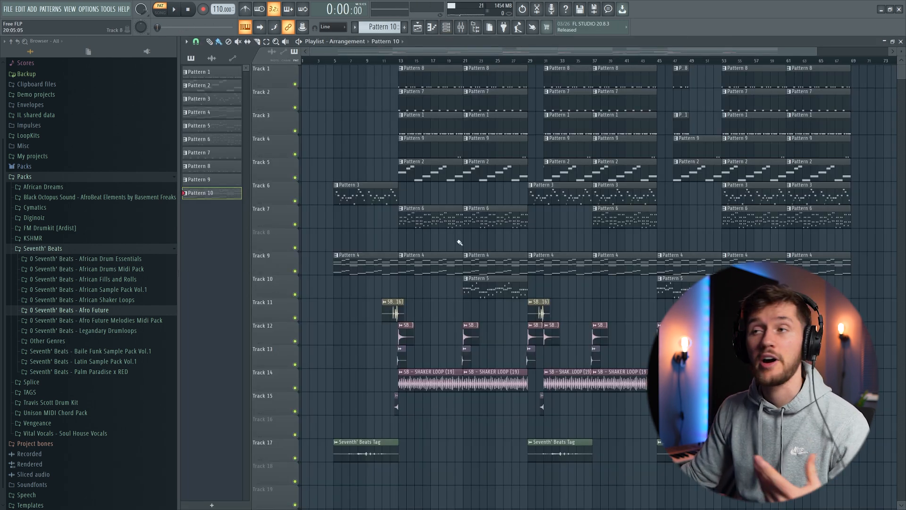
# - Show the channels of Pattern 10 and examine the Clap notes while they play on their own
pyautogui.click(446, 26)
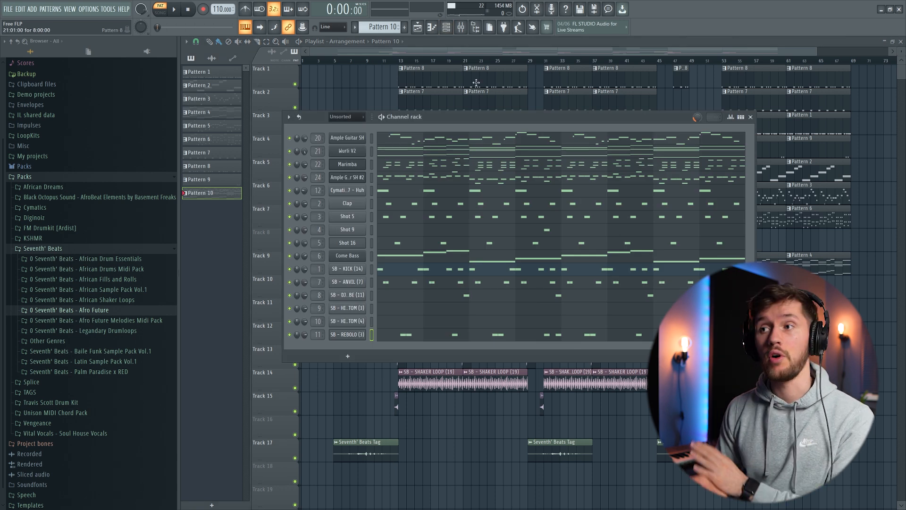
pyautogui.moveTo(408, 111); pyautogui.dragTo(466, 120)
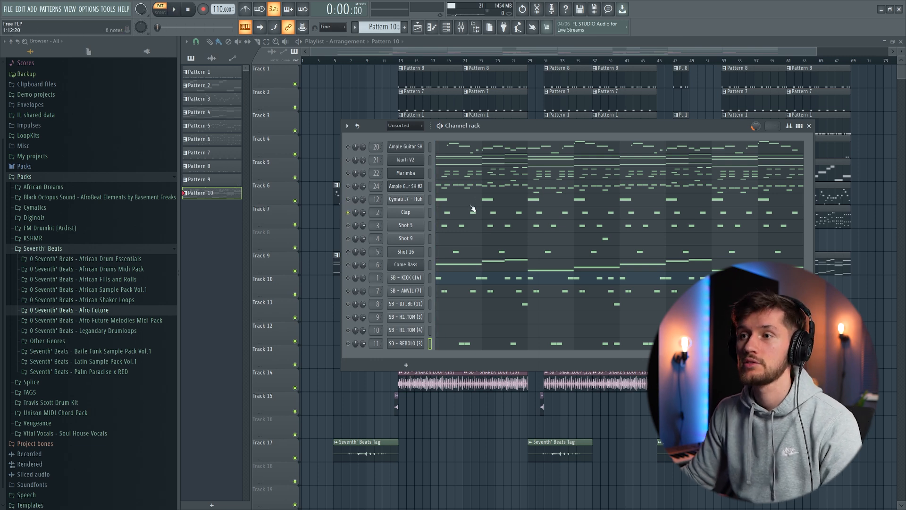
pyautogui.click(473, 215)
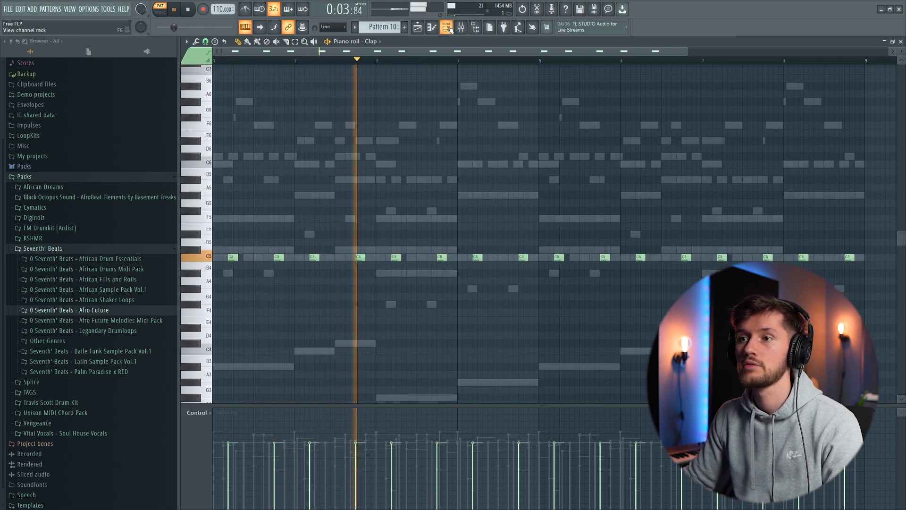
pyautogui.press('F6')
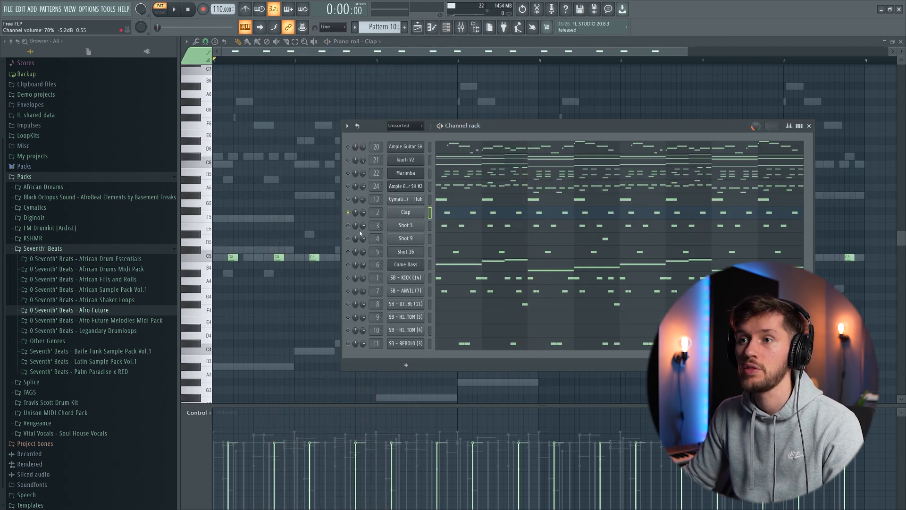
# - Examine the Shot 5 percussion sample and its notes while playing it together with the Clap
pyautogui.click(401, 227)
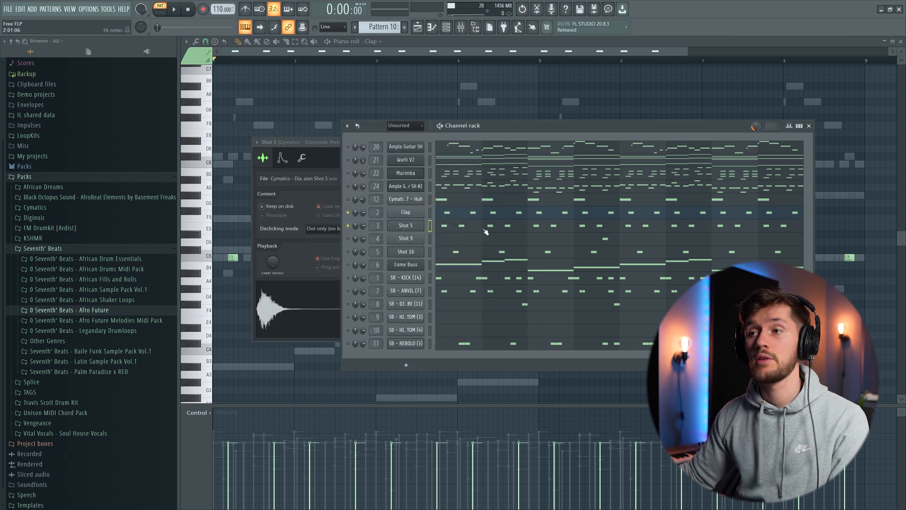
pyautogui.press('space')
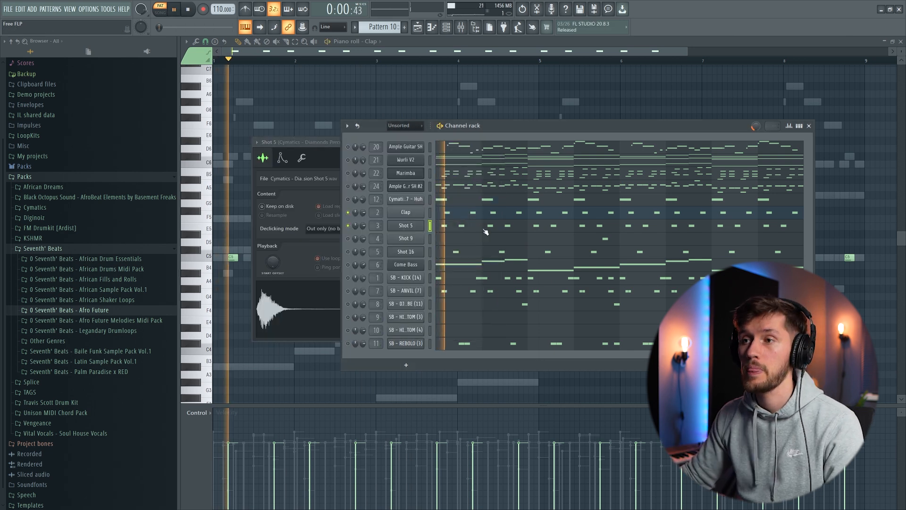
pyautogui.click(486, 230)
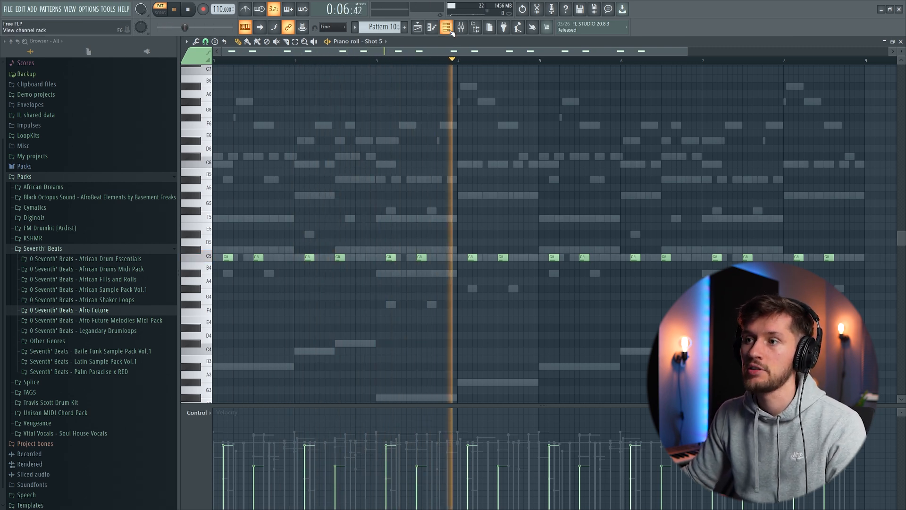
pyautogui.press('F6')
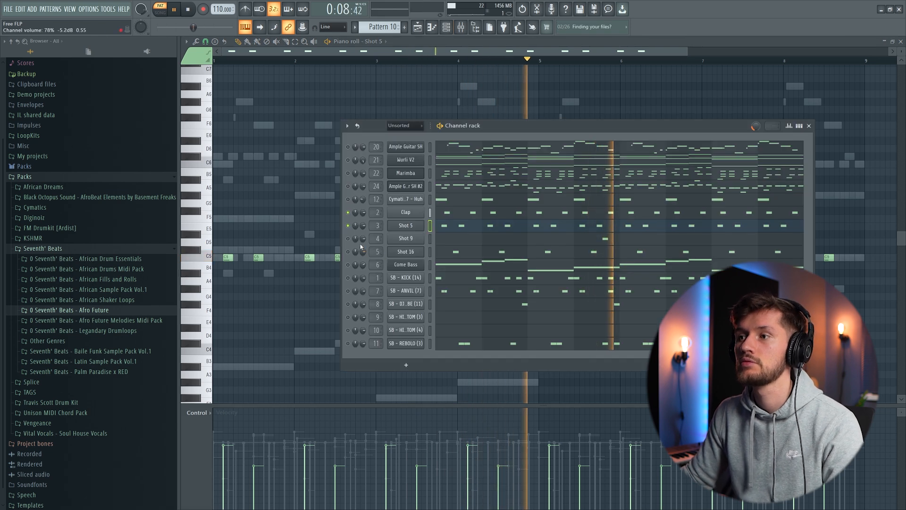
# - Examine the Shot 16 percussion sample and play it together with the Clap, Shot 5 and Shot 9
pyautogui.click(405, 254)
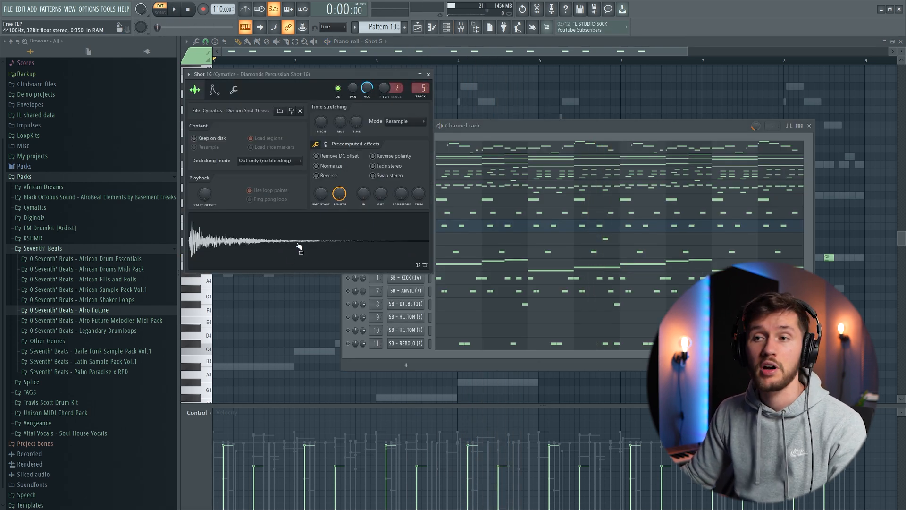
pyautogui.click(478, 129)
pyautogui.press('space')
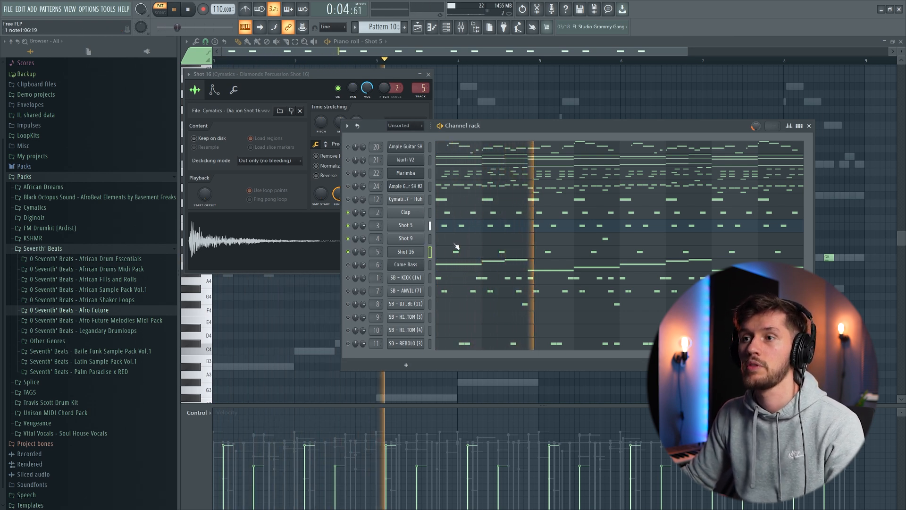
# - Examine the Shot 9 note placement in the piano roll during playback, then return to the channel list
pyautogui.click(410, 242)
pyautogui.click(612, 241)
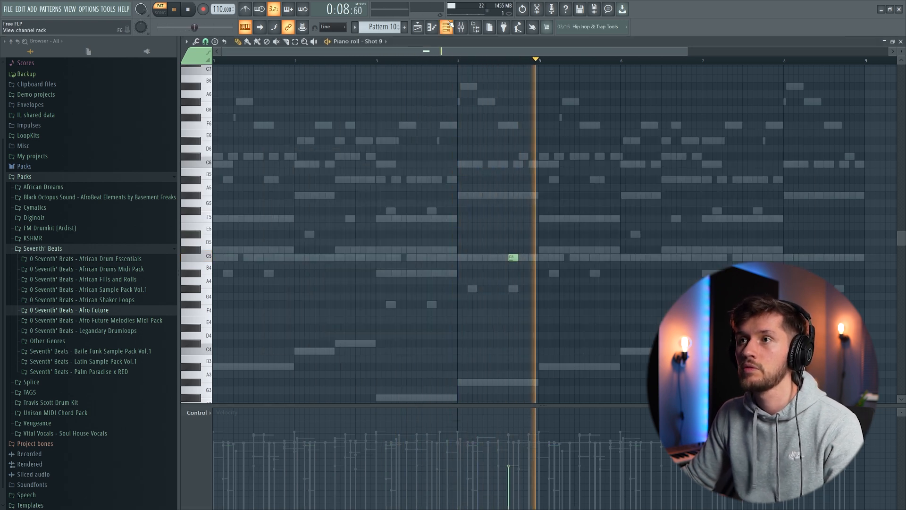
pyautogui.press('F6')
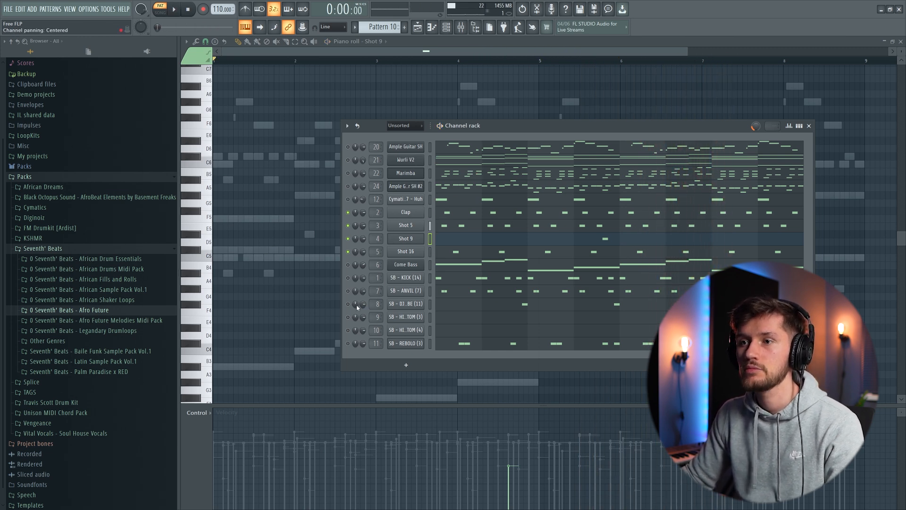
# - Examine the SB - ANVIL (7) sample and its notes while playing it with the other percussion
pyautogui.click(417, 294)
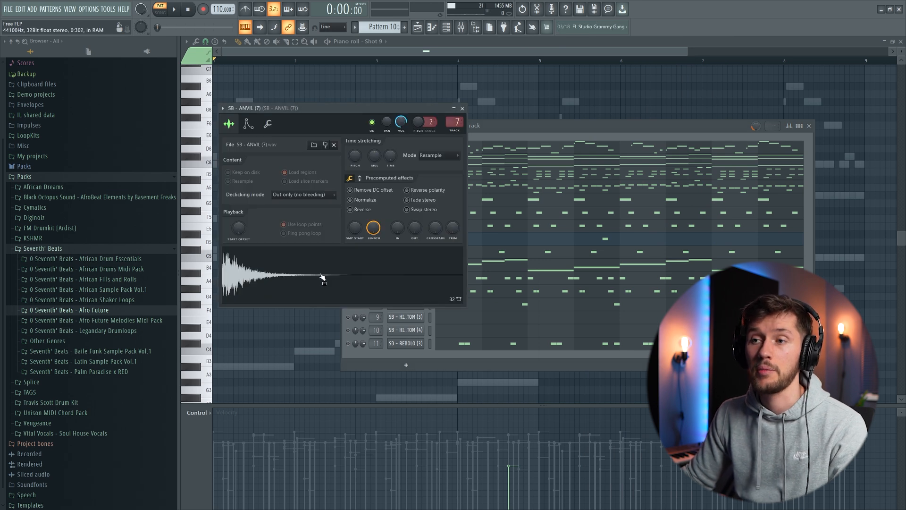
pyautogui.click(514, 130)
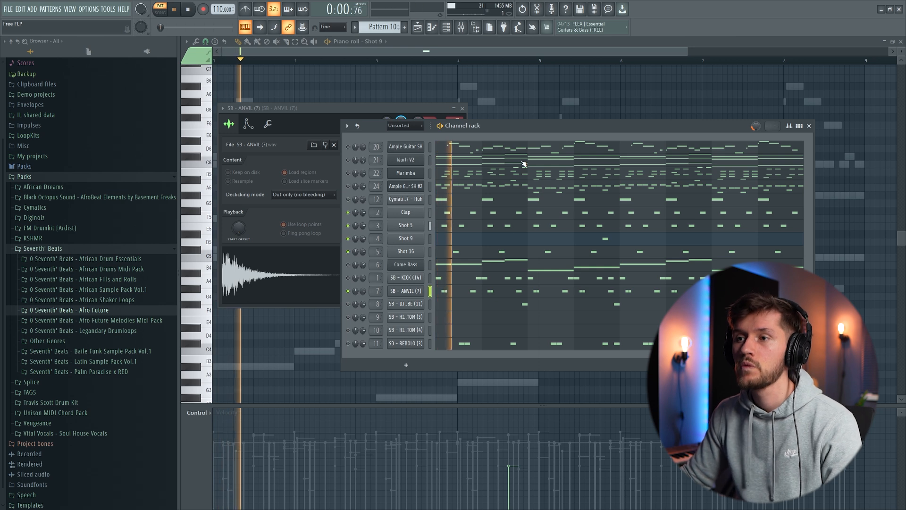
pyautogui.press('F7')
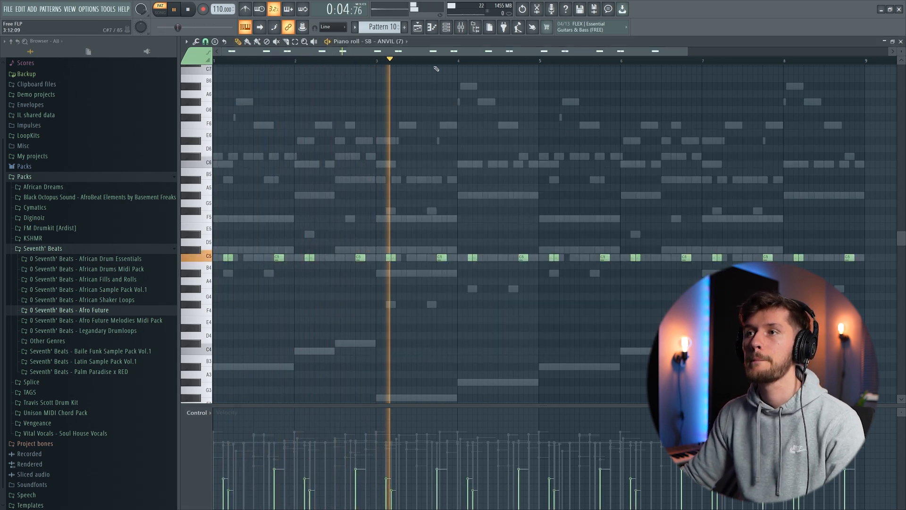
pyautogui.press('F6')
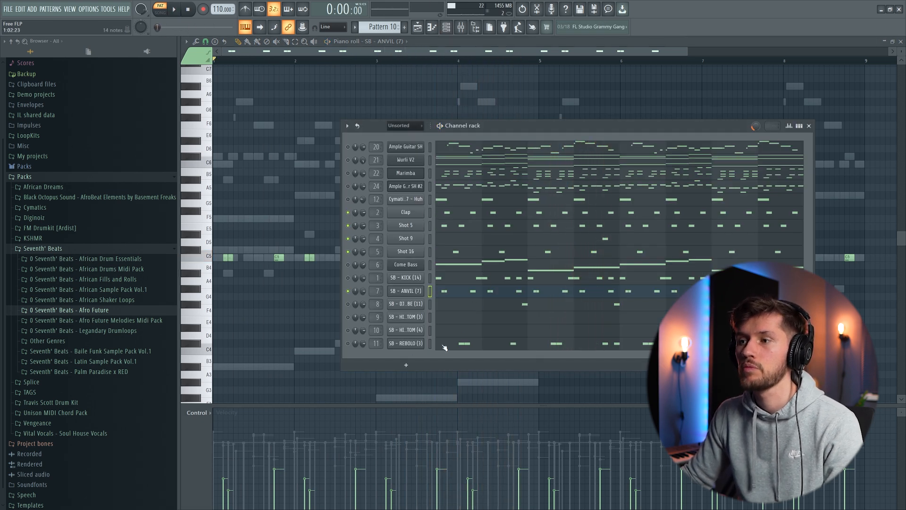
# - Examine the SB - REBOLO (3) sample and play it along with the other percussion channels
pyautogui.click(409, 347)
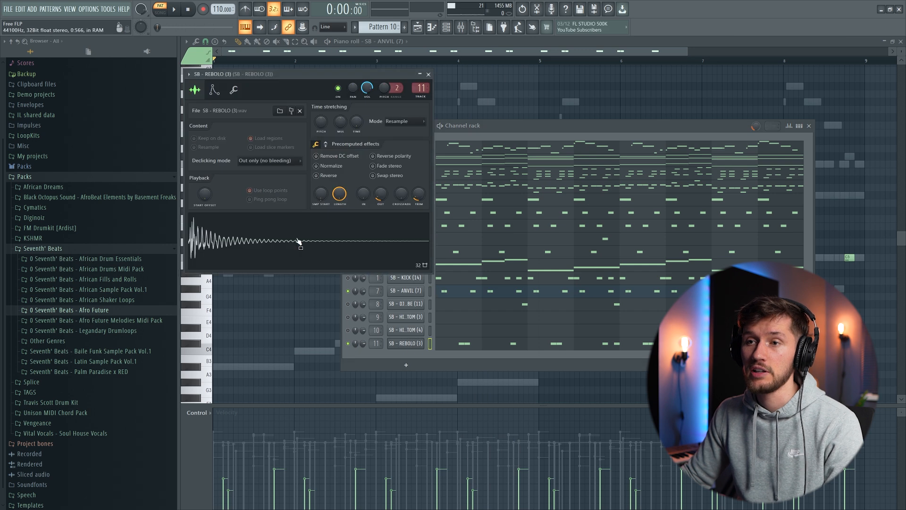
pyautogui.click(508, 135)
pyautogui.press('space')
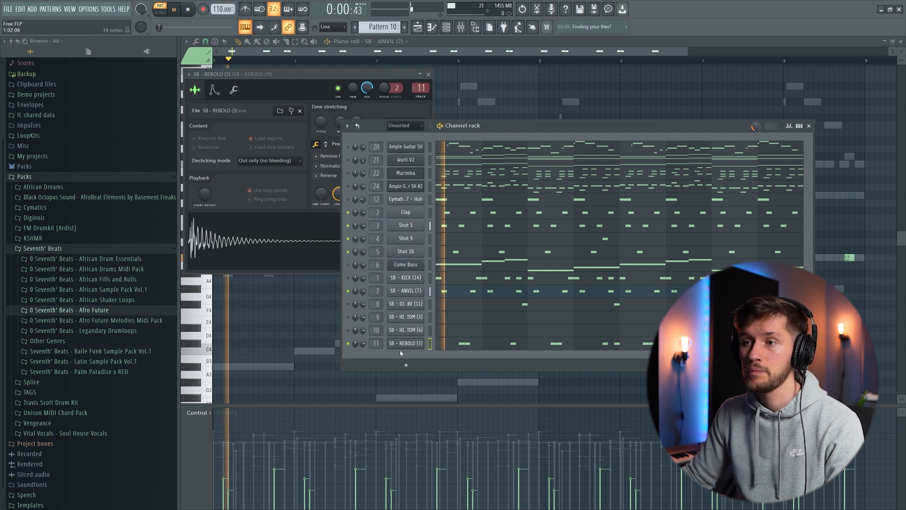
# - Examine the SB - REBOLO (3) note placement in the piano roll, then stop playback and return to the channel list
pyautogui.click(475, 343)
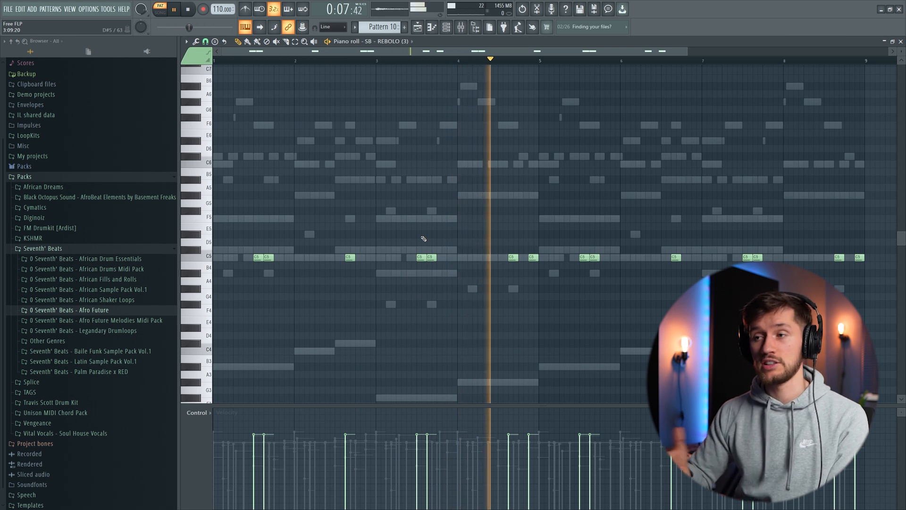
pyautogui.press('space')
pyautogui.press('F6')
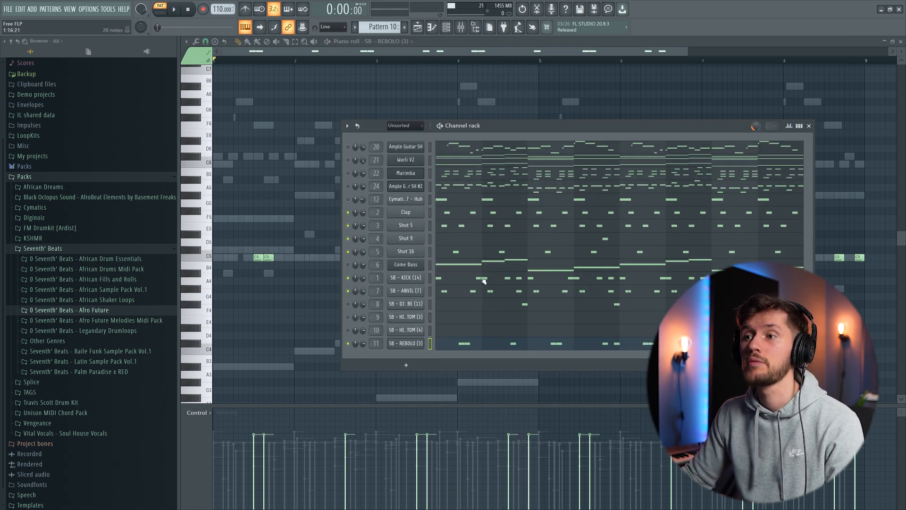
# - Examine the SB - KICK (14) notes in the piano roll while playing them with the other percussion
pyautogui.click(484, 281)
pyautogui.press('space')
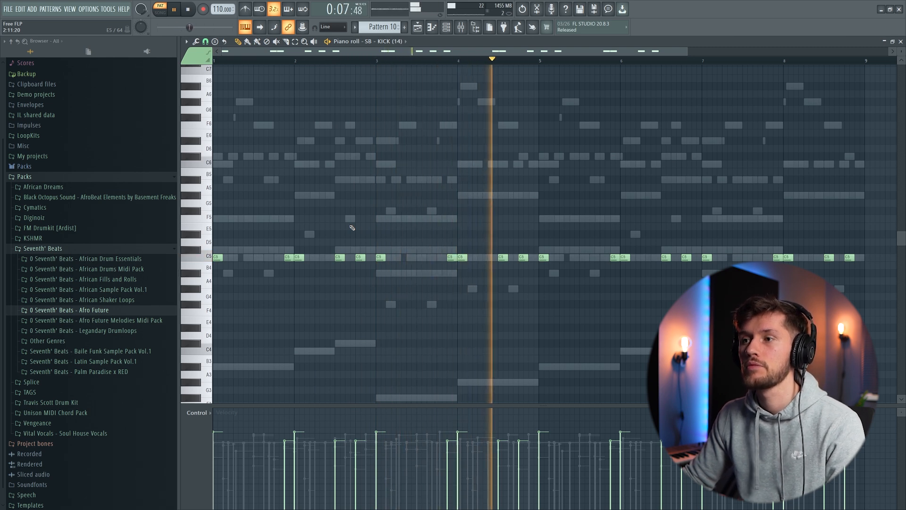
pyautogui.press('space')
pyautogui.press('F6')
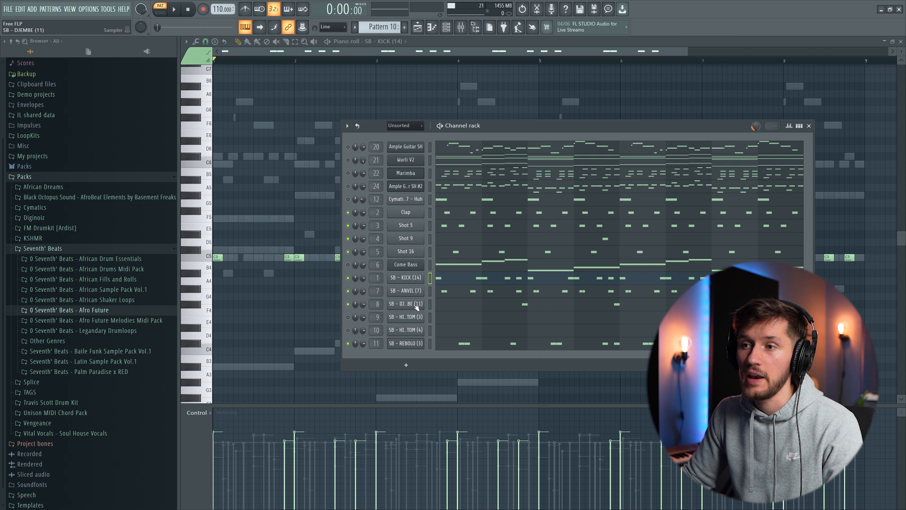
# - Inspect the SB - DJEMBE (11) sample and play its notes from the middle of bar 2
pyautogui.click(416, 305)
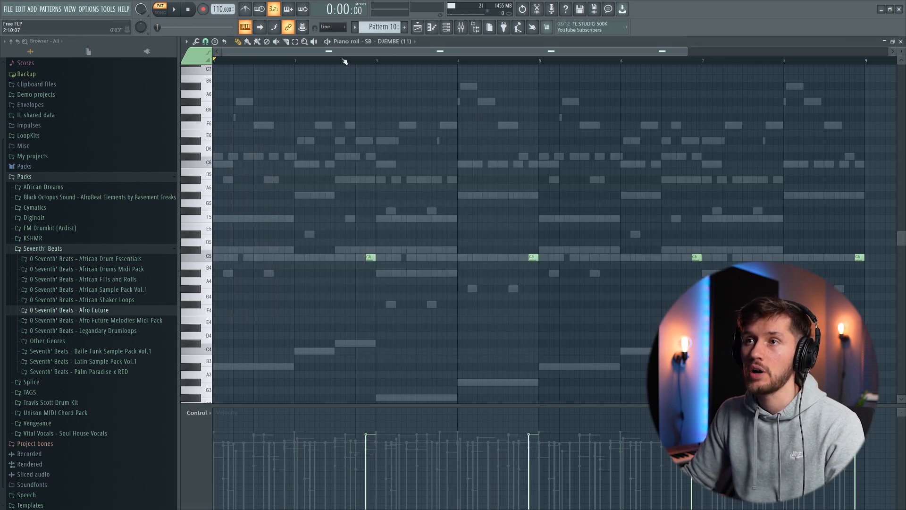
pyautogui.click(336, 61)
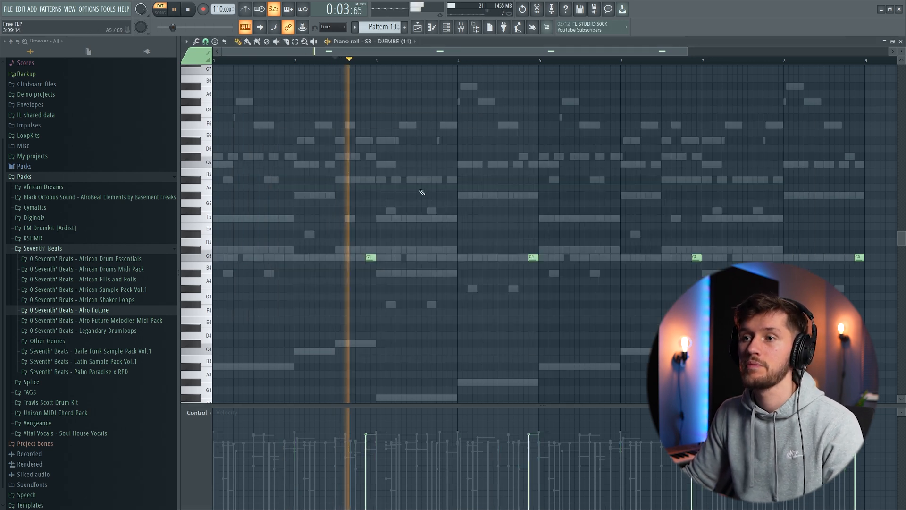
pyautogui.press('F6')
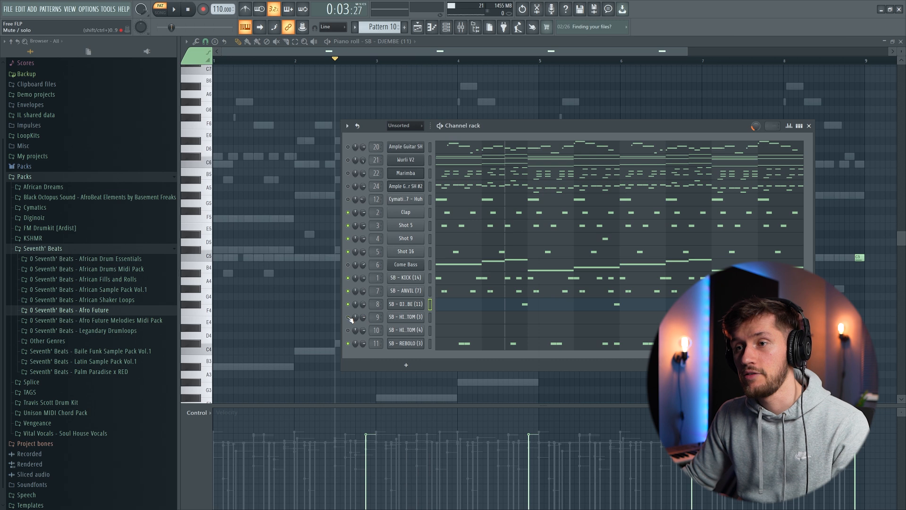
# - Inspect the SB - HIGH TOM (3) and SB - HIGH TOM (4) samples and play their notes near the pattern's end
pyautogui.click(410, 317)
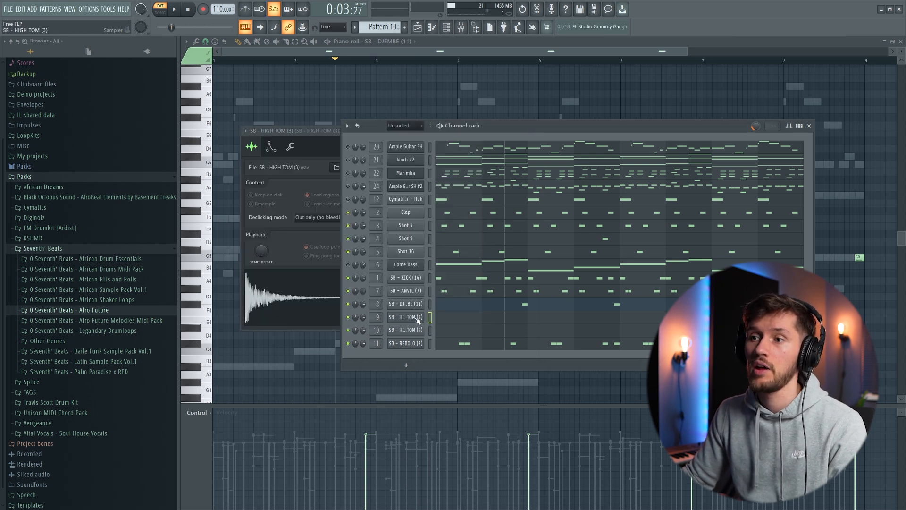
pyautogui.click(398, 318)
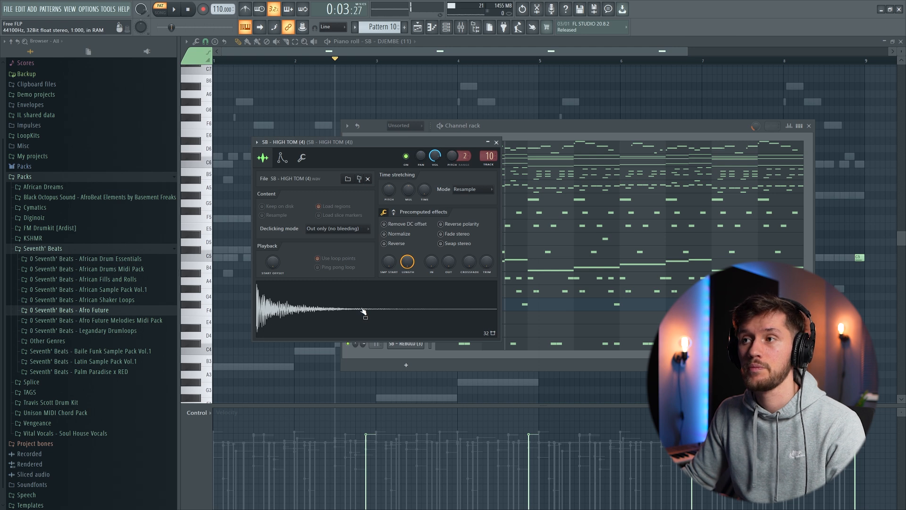
pyautogui.click(609, 130)
pyautogui.click(753, 317)
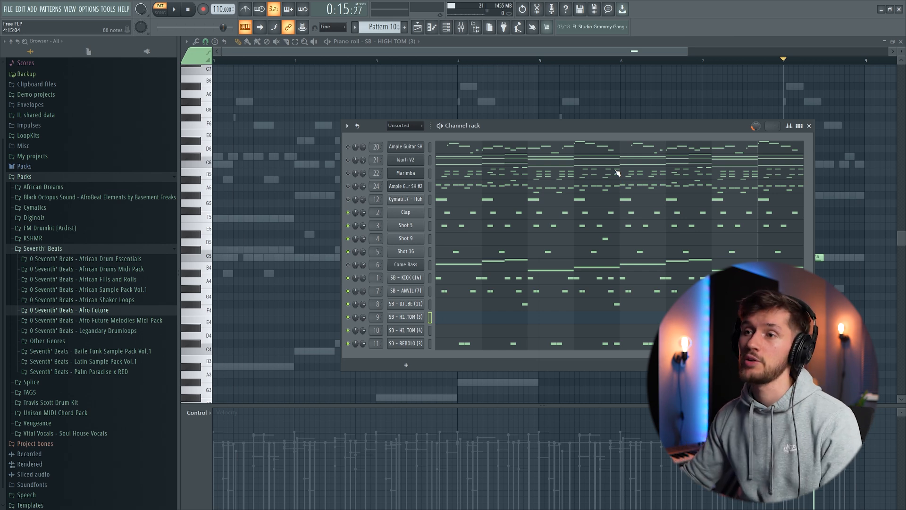
# - Audition the Cymatics - Diamonds Vocal 7 - Huh channel and examine its notes while playing it with the drums
pyautogui.click(406, 199)
pyautogui.click(414, 201)
pyautogui.click(415, 201)
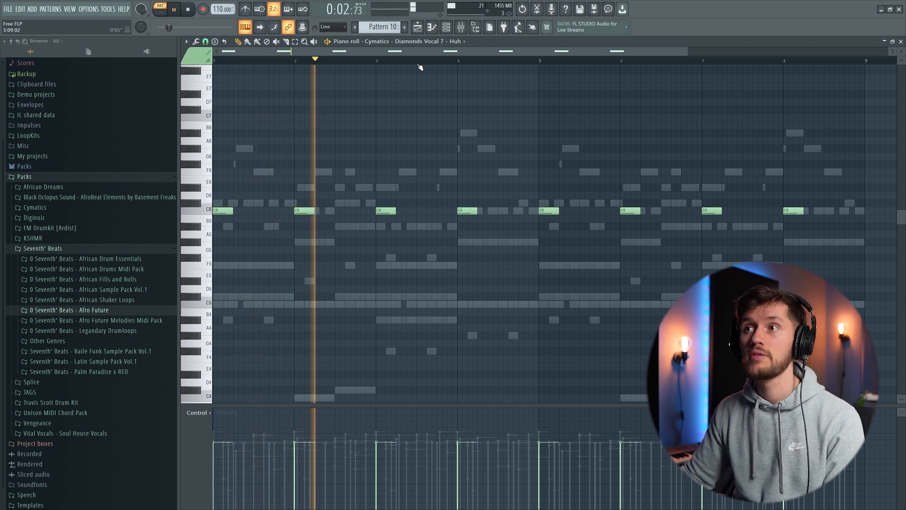
pyautogui.click(447, 29)
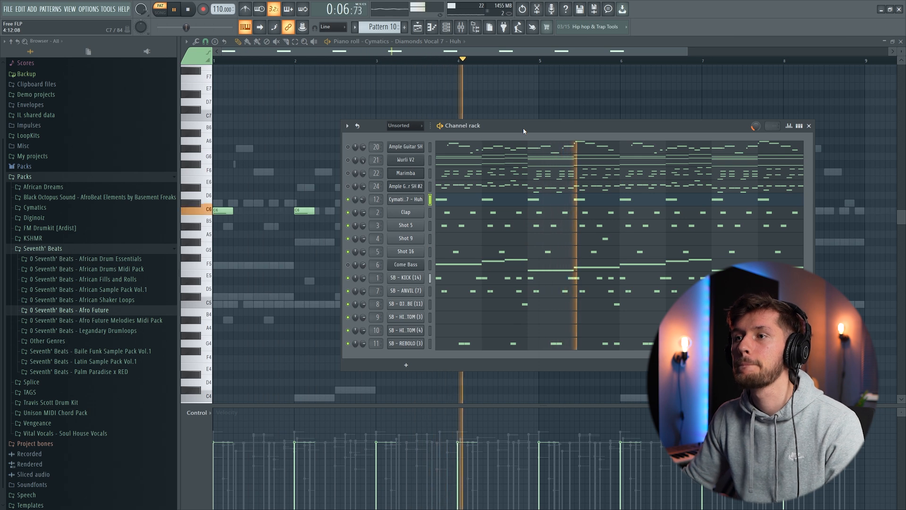
pyautogui.press('space')
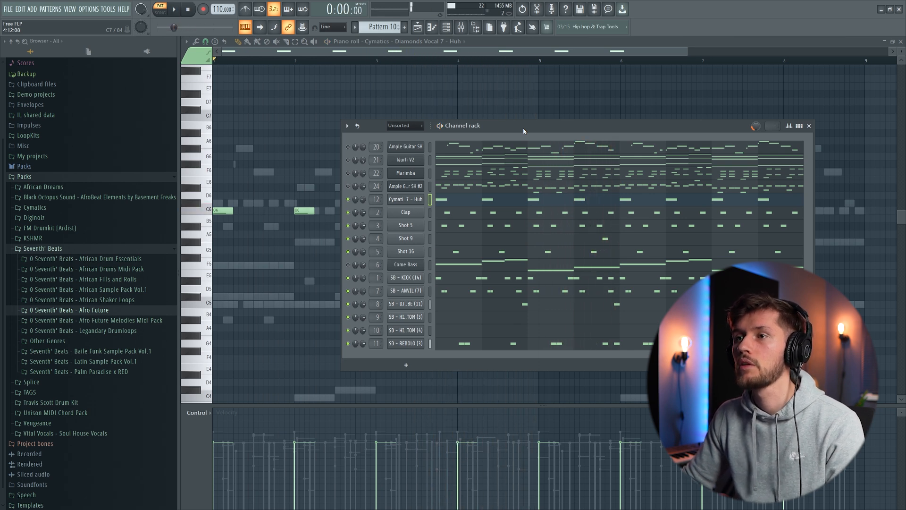
# - Play the Wurli V2 channel over the drums and examine its chord notes in the piano roll
pyautogui.press('space')
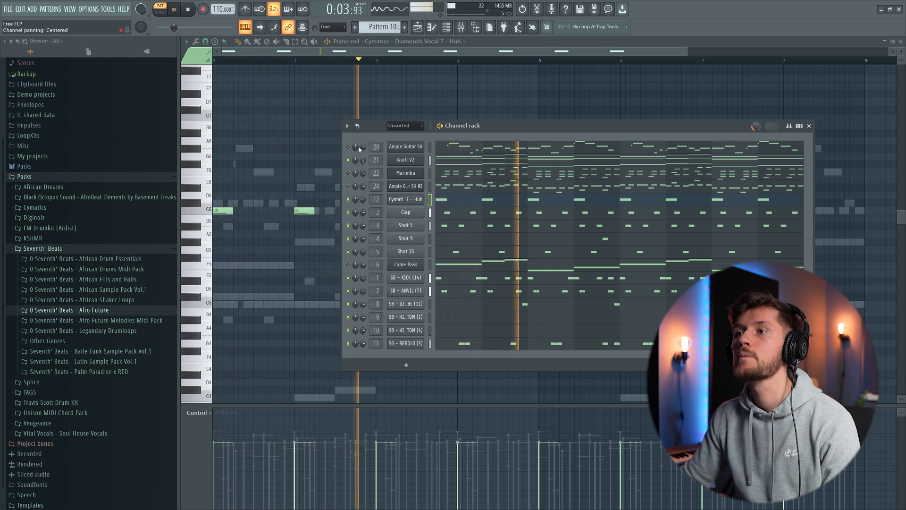
pyautogui.click(456, 161)
pyautogui.scroll(-3, 459, 188)
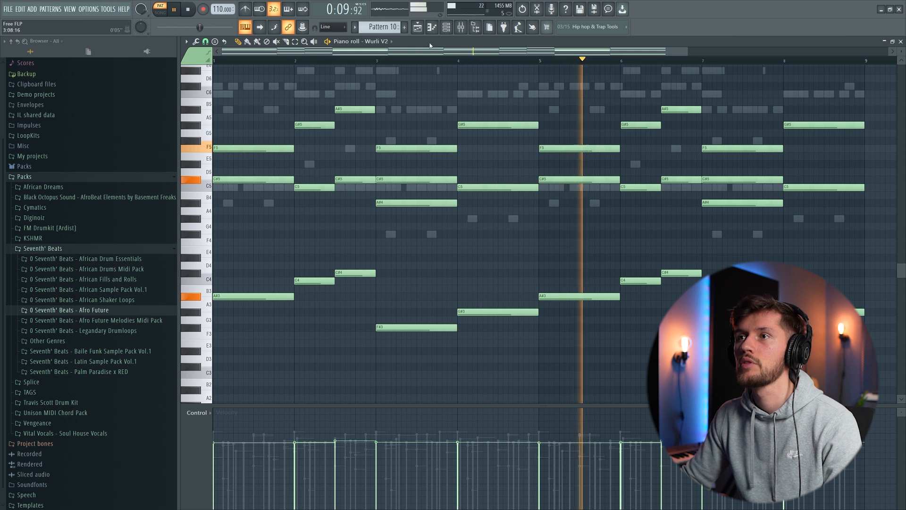
pyautogui.press('F6')
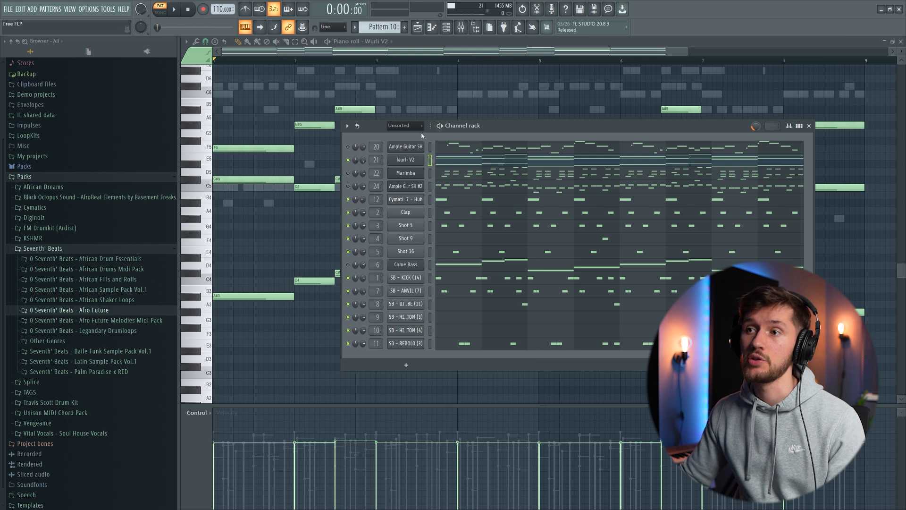
# - Inspect the Marimba channel's Purity preset and examine its notes while playing it with the Wurli chords and drums
pyautogui.click(407, 173)
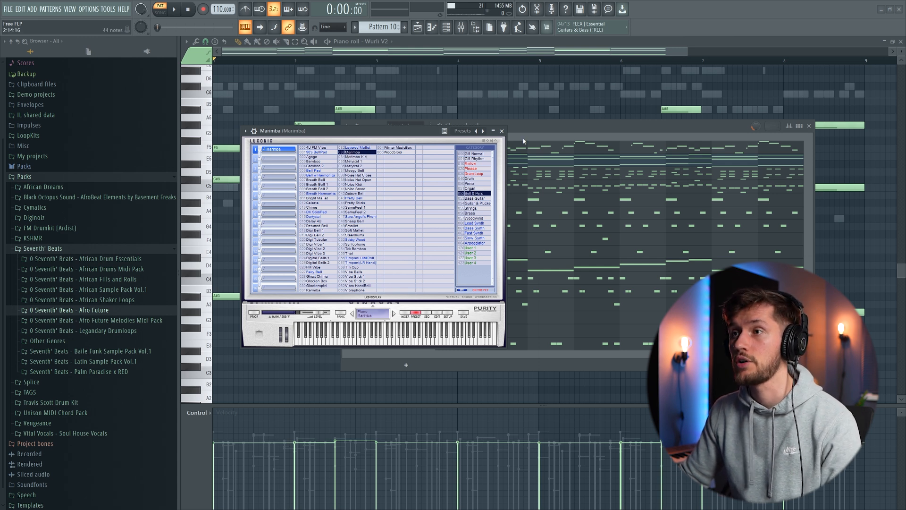
pyautogui.click(547, 170)
pyautogui.scroll(2, 438, 134)
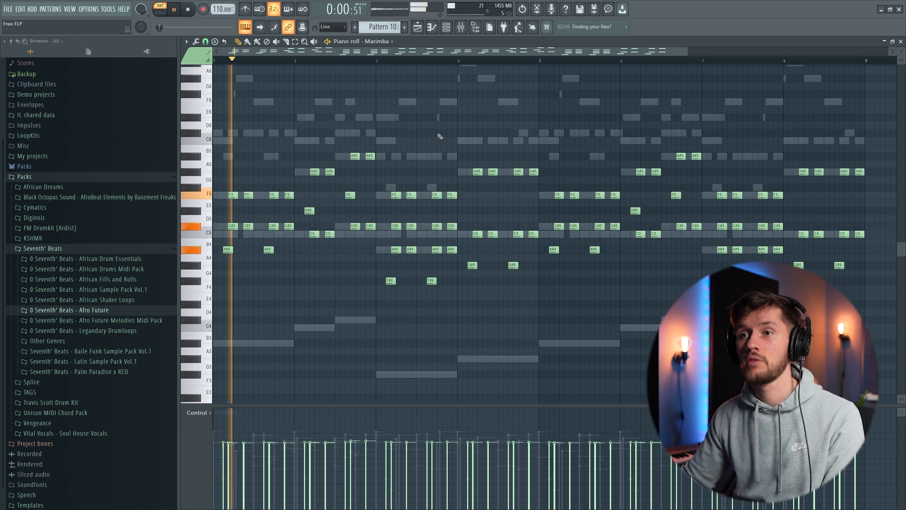
pyautogui.click(446, 29)
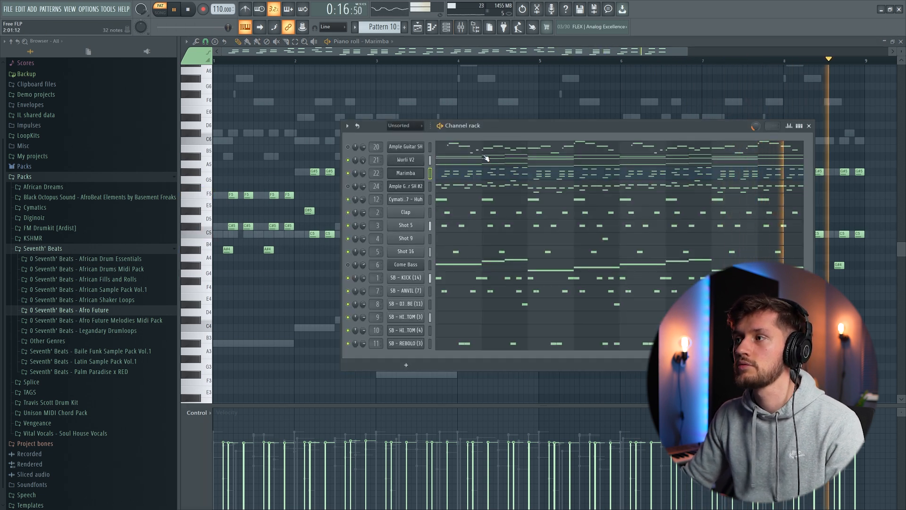
pyautogui.press('space')
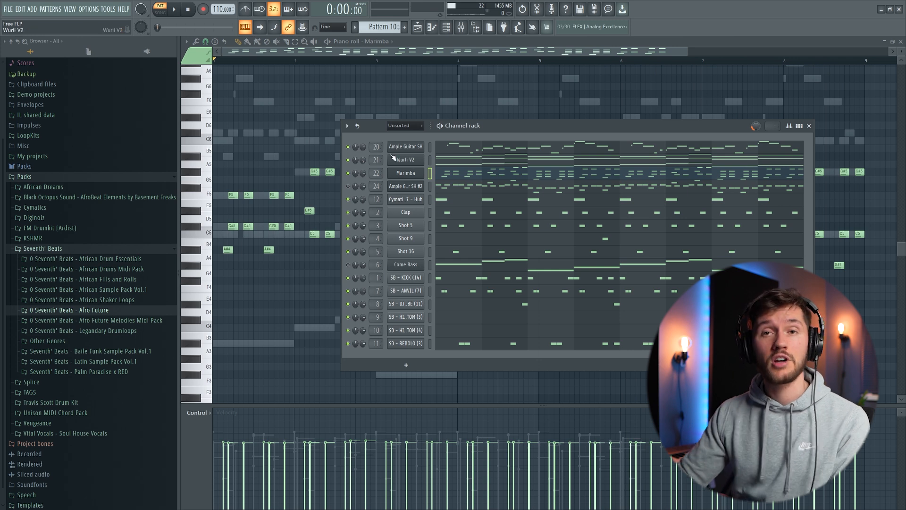
# - Play the Ample Guitar SH part and inspect its Fruity Delay 2, Pro-Q 3 and ValhallaVintageVerb effects in the mixer
pyautogui.press('space')
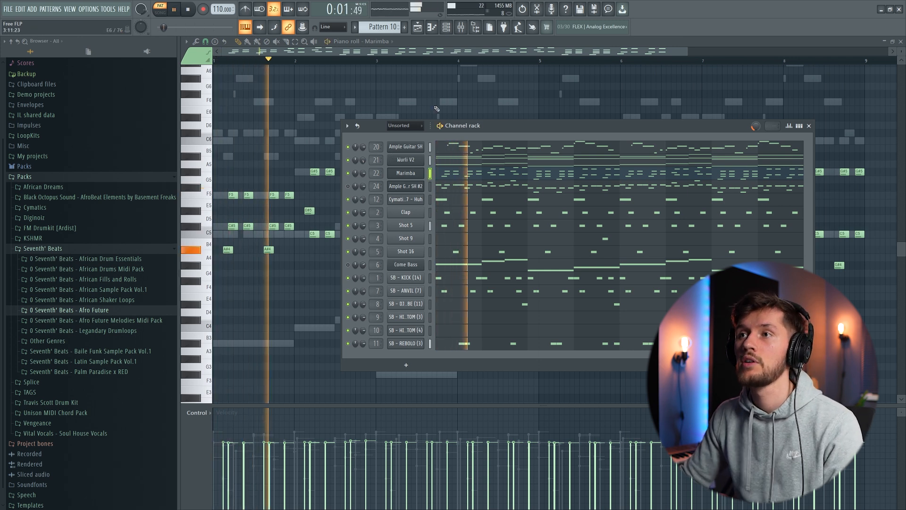
pyautogui.click(465, 30)
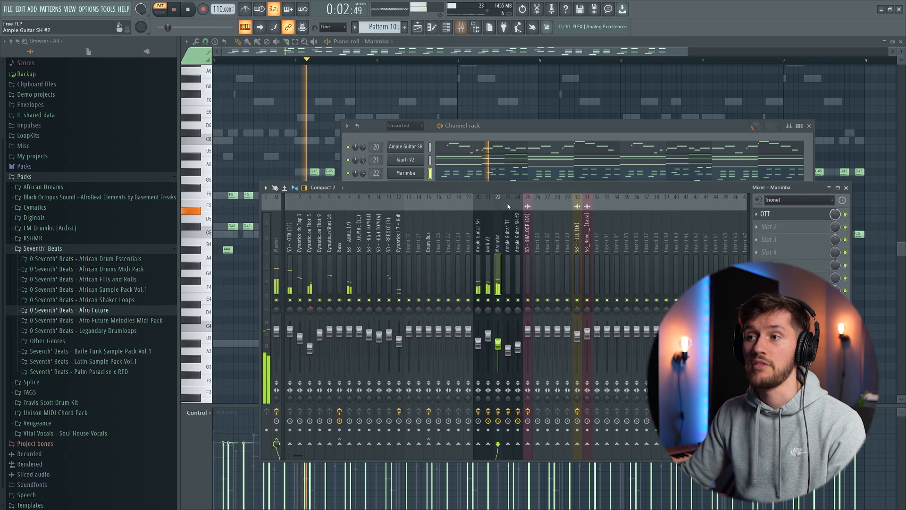
pyautogui.click(479, 240)
pyautogui.click(784, 214)
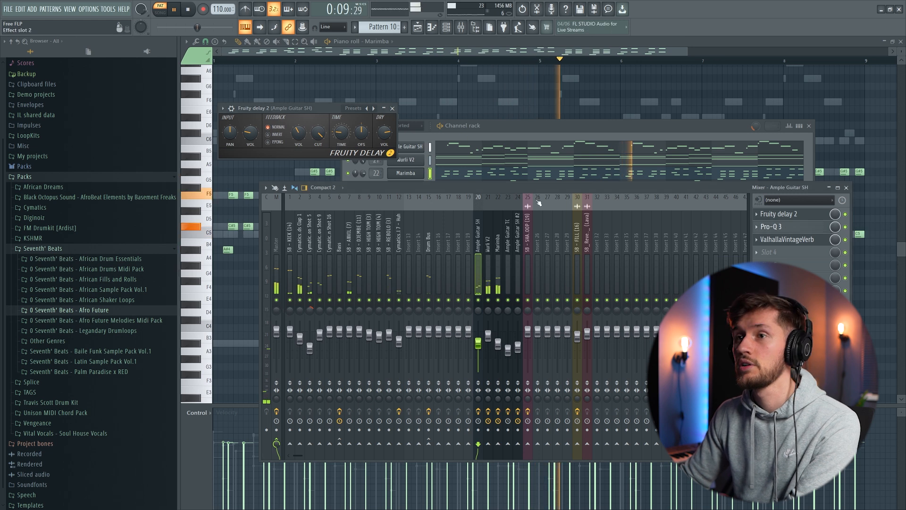
pyautogui.click(798, 228)
pyautogui.click(795, 240)
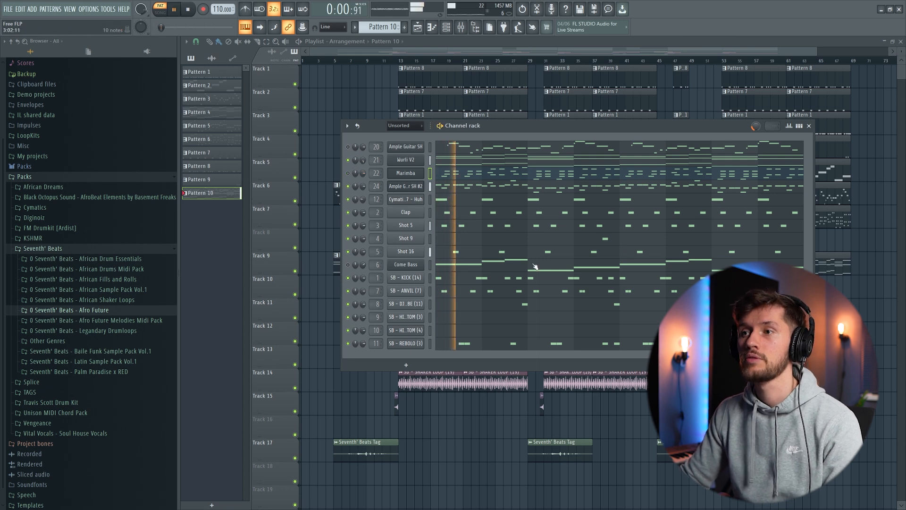
# - Examine the Ample Guitar SH #2 notes in the piano roll during playback, then return to the channel list
pyautogui.click(513, 189)
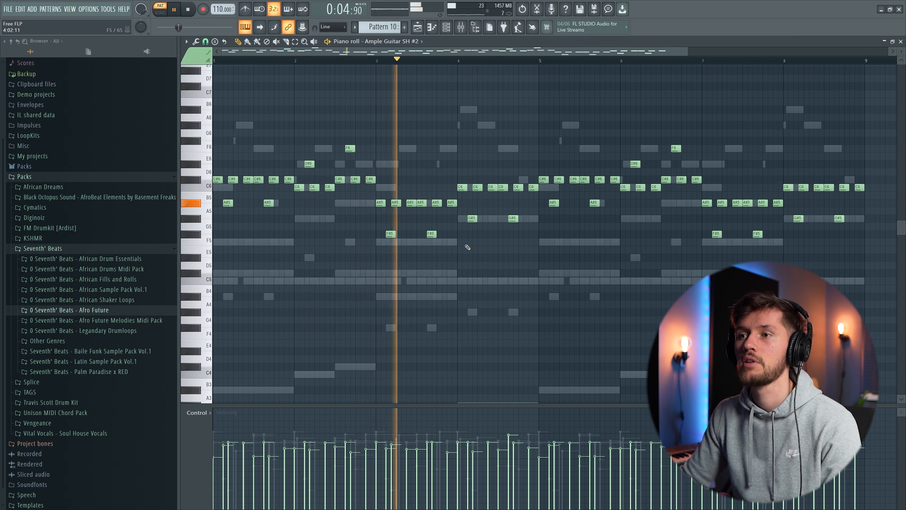
pyautogui.scroll(1, 467, 247)
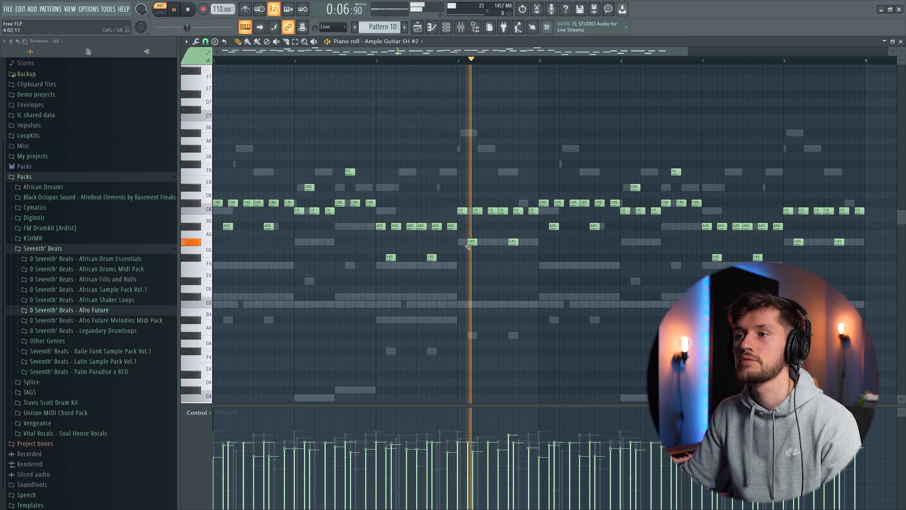
pyautogui.press('space')
pyautogui.press('F6')
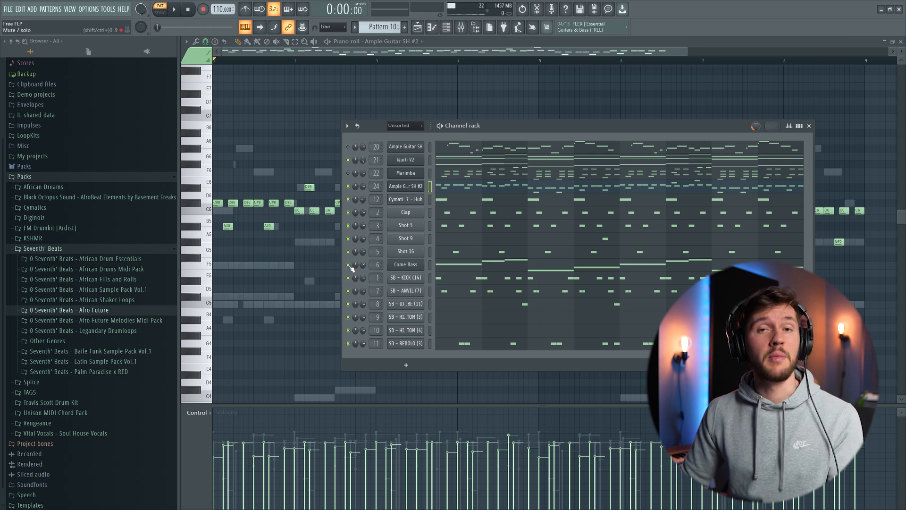
# - Play the Come Bass channel with the Wurli, Marimba and drums and examine its notes in the piano roll
pyautogui.press('space')
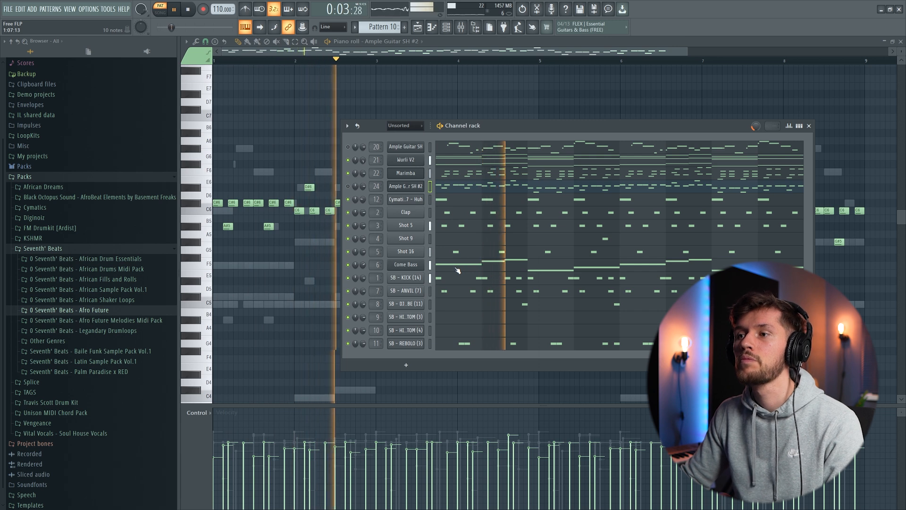
pyautogui.click(469, 265)
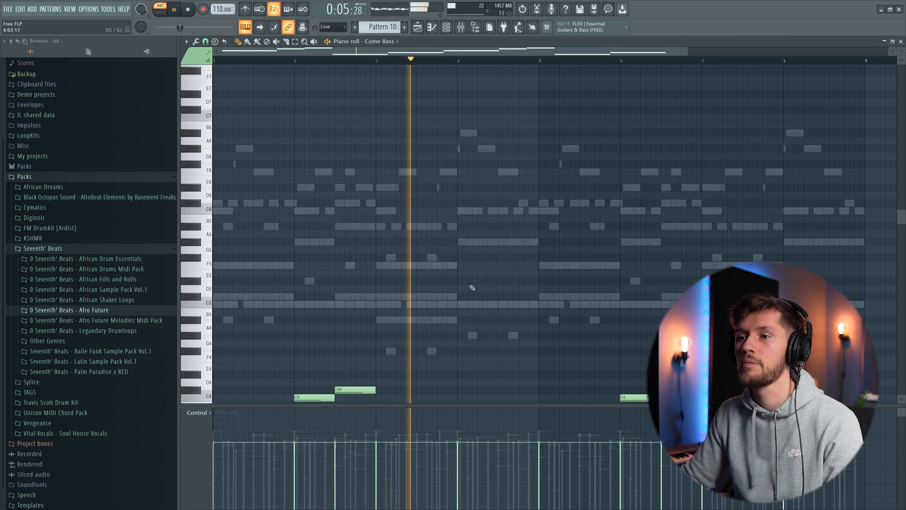
pyautogui.scroll(-1, 468, 284)
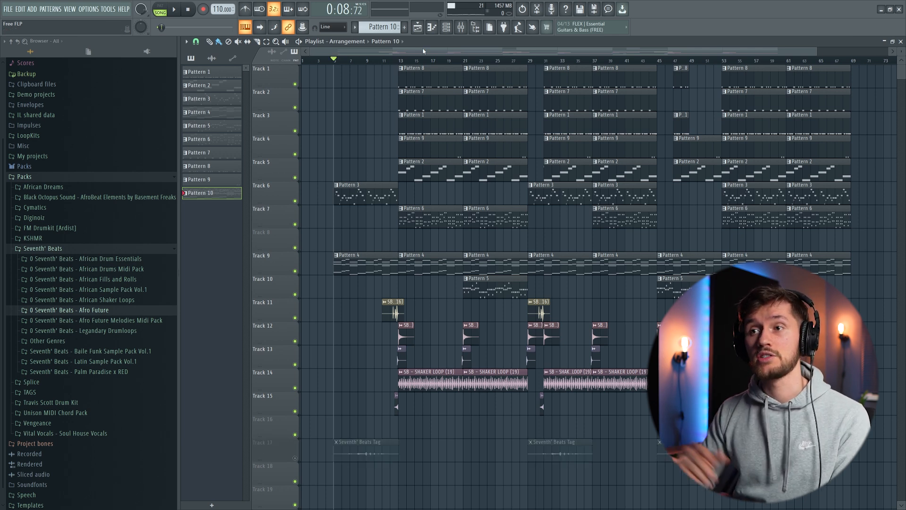
# - Play the playlist arrangement from bar 5 and review the intro and the section starting at bar 13
pyautogui.press('space')
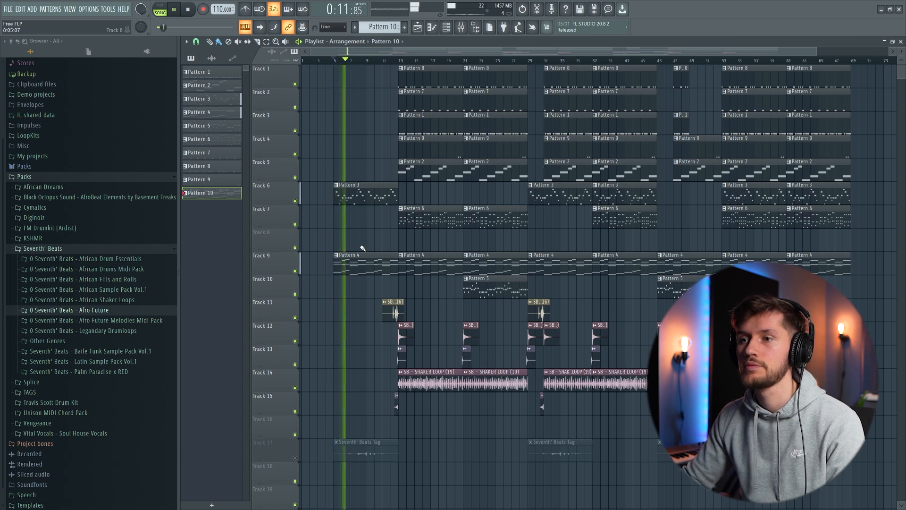
pyautogui.moveTo(821, 55); pyautogui.dragTo(573, 54)
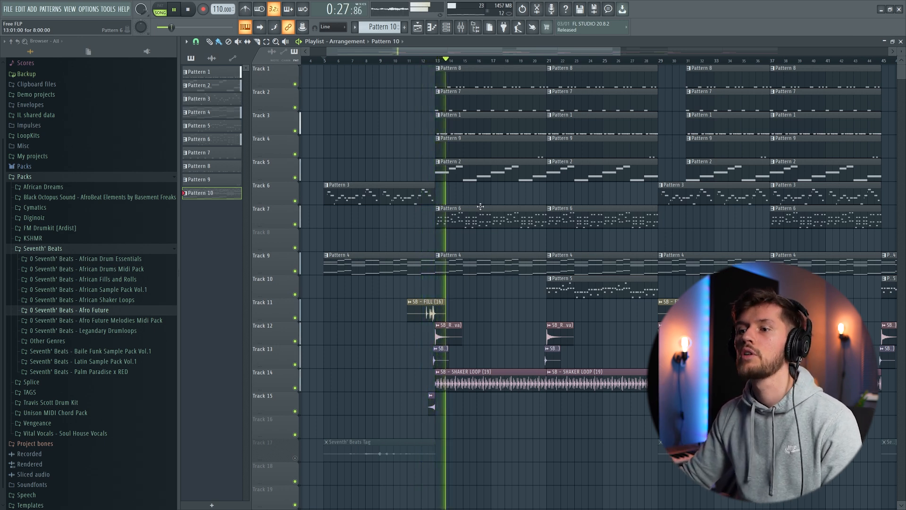
pyautogui.moveTo(476, 53); pyautogui.dragTo(514, 63)
pyautogui.moveTo(660, 53); pyautogui.dragTo(499, 54)
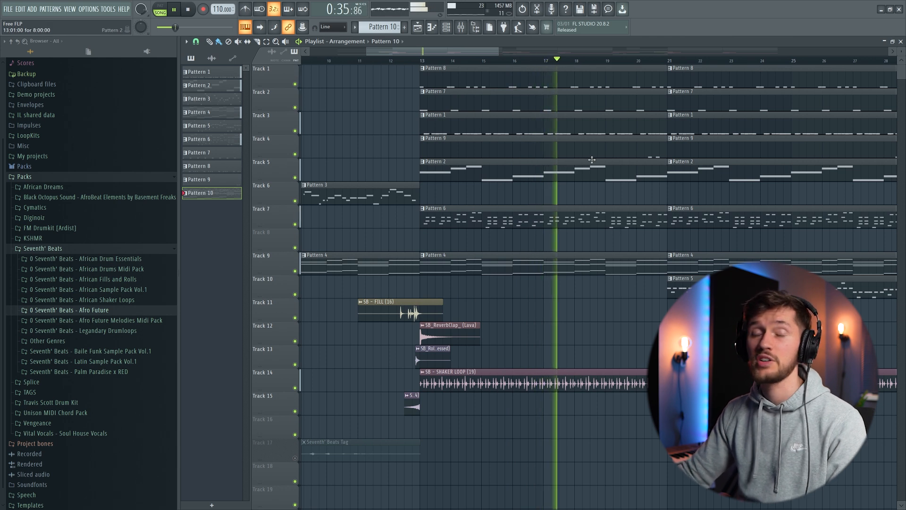
# - Stop the arrangement and solo Track 11 to listen to the SB - FILL (16) clip leading into bar 13
pyautogui.press('space')
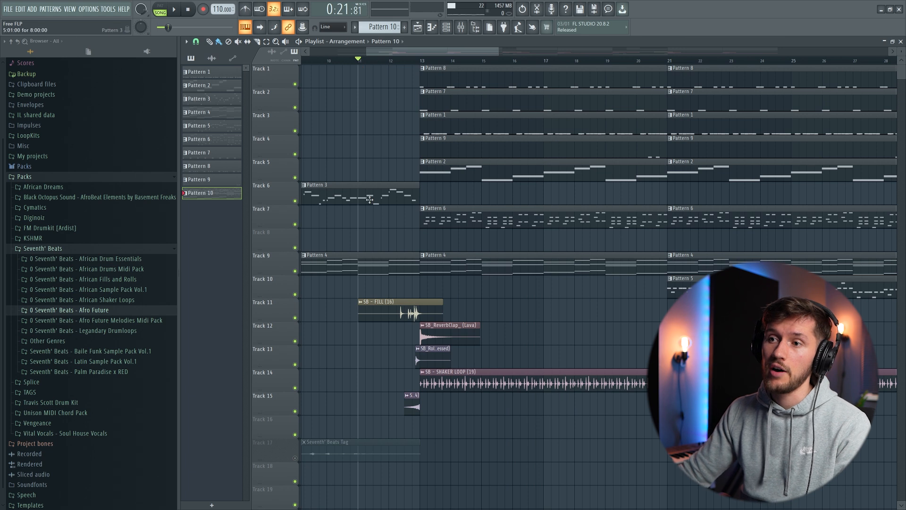
pyautogui.rightClick(296, 318)
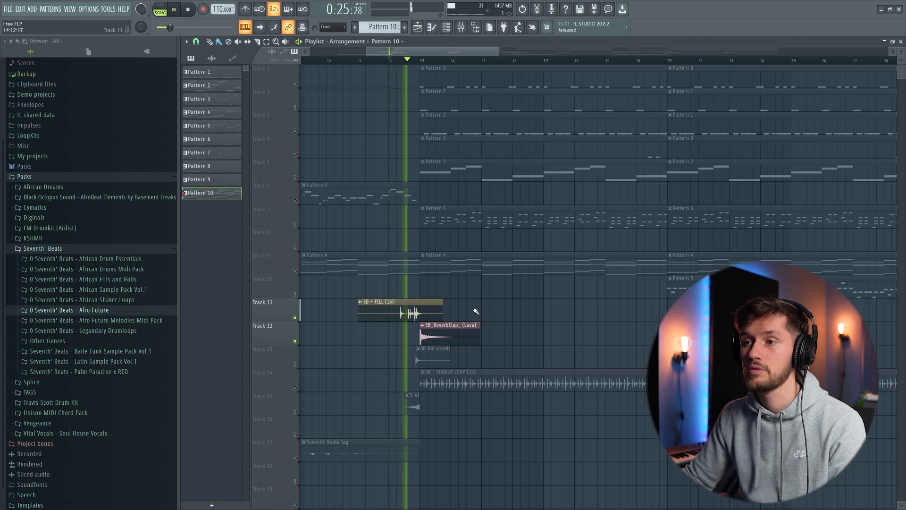
# - Inspect the SB_Roll_ (Blessed) sample from Track 13 and play it with the fill and reverb clap leading into bar 13
pyautogui.press('space')
pyautogui.doubleClick(453, 335)
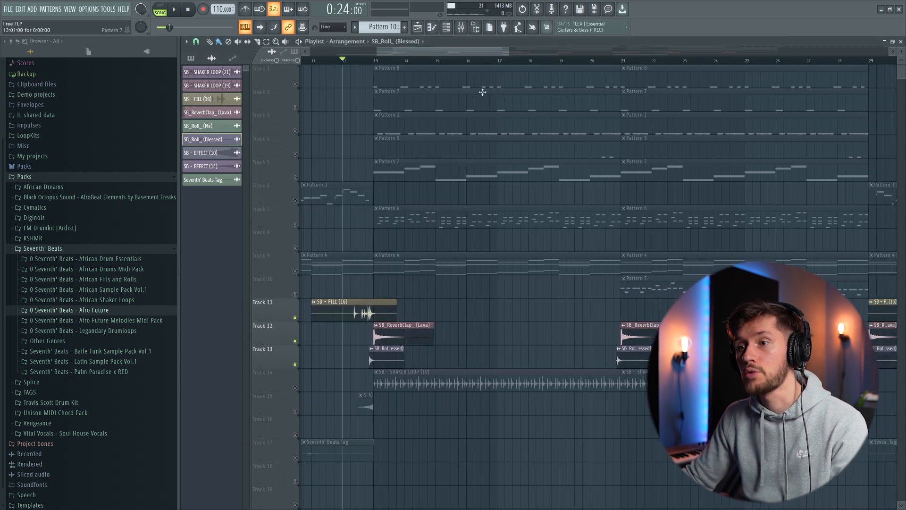
pyautogui.press('space')
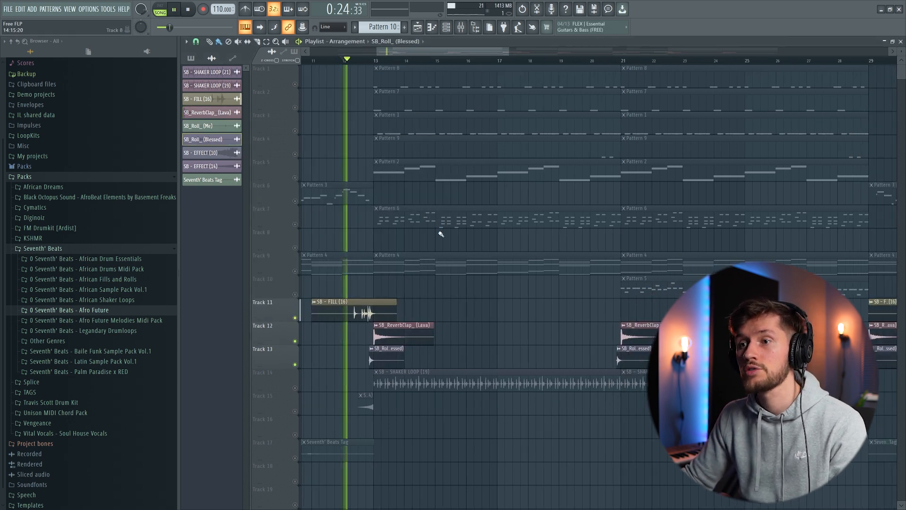
pyautogui.moveTo(509, 52); pyautogui.dragTo(442, 53)
pyautogui.press('space')
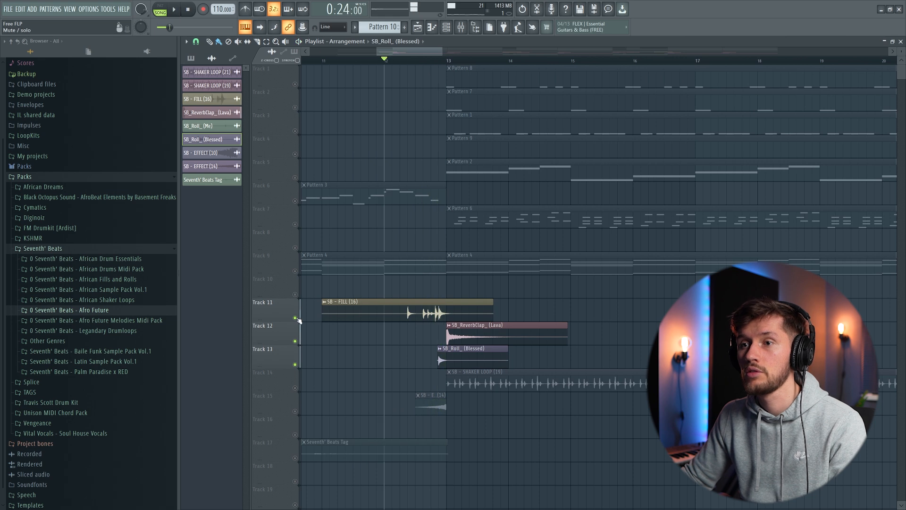
# - Inspect the SB - EFFECT (14) sample from Track 15 and play it together with the Track 11, 12 and 13 transition clips
pyautogui.click(295, 318)
pyautogui.press('space')
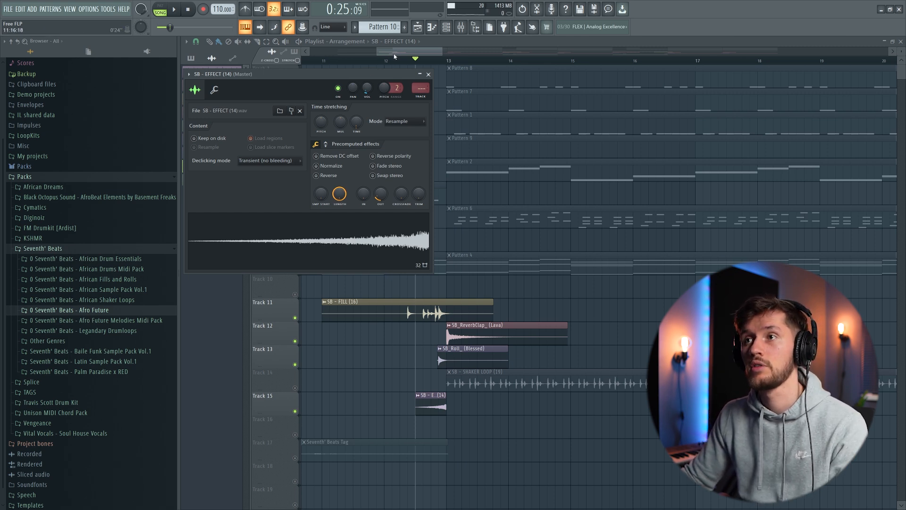
pyautogui.press('Escape')
pyautogui.press('space')
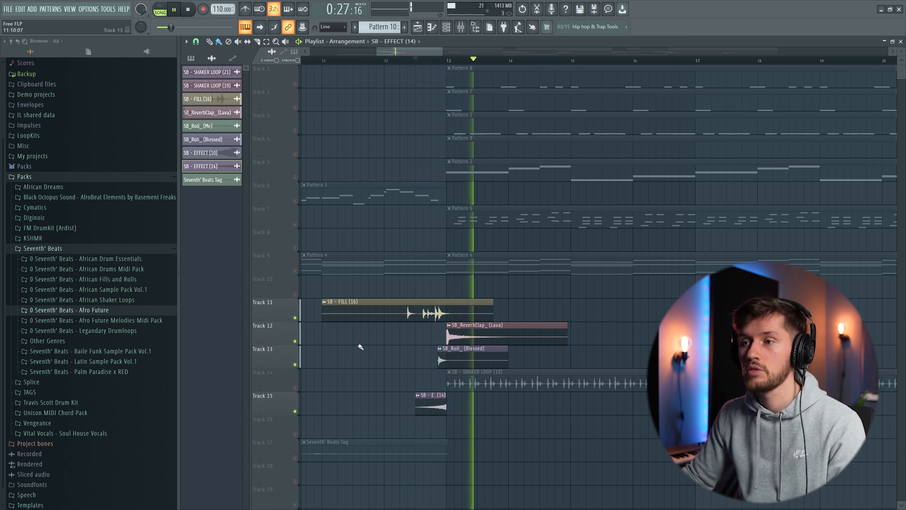
pyautogui.press('space')
# - Enable Track 14 and listen to SB - SHAKER LOOP (19) together with the transition sounds around bar 13
pyautogui.click(295, 388)
pyautogui.scroll(-5, 442, 64)
pyautogui.press('space')
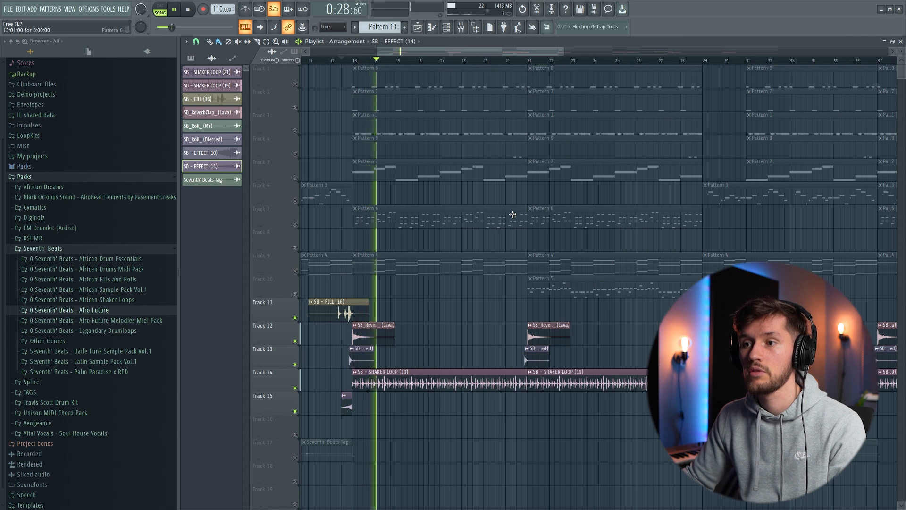
pyautogui.press('space')
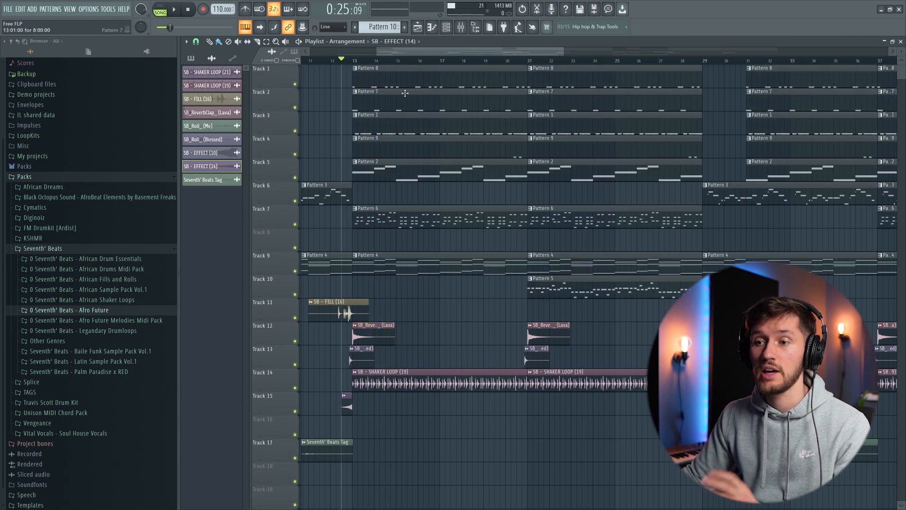
# - Play the full arrangement without the Seventh' Beats Tag track and review the sections starting at bars 13, 21 and 29
pyautogui.moveTo(454, 56); pyautogui.dragTo(448, 56)
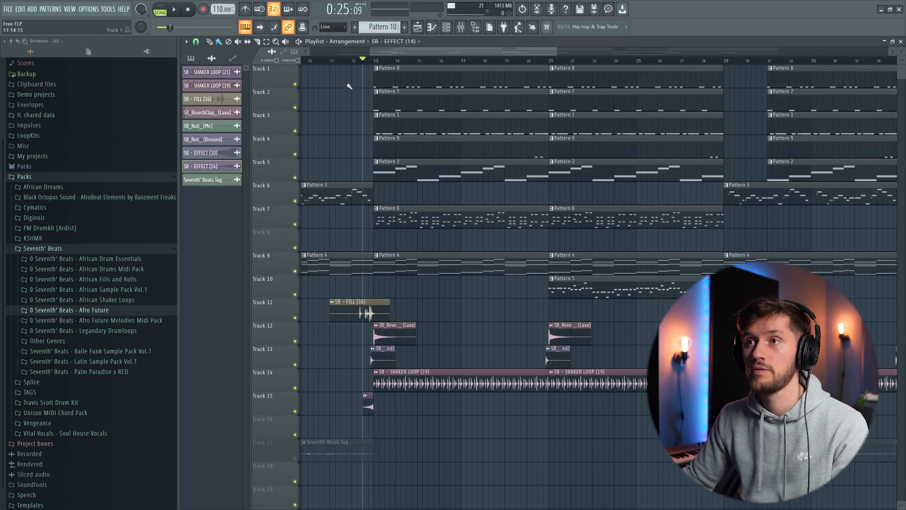
pyautogui.press('space')
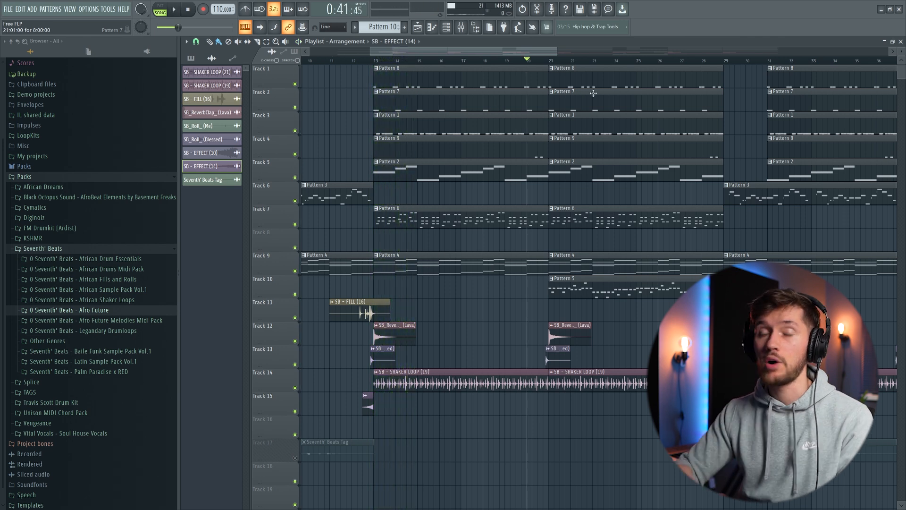
pyautogui.press('space')
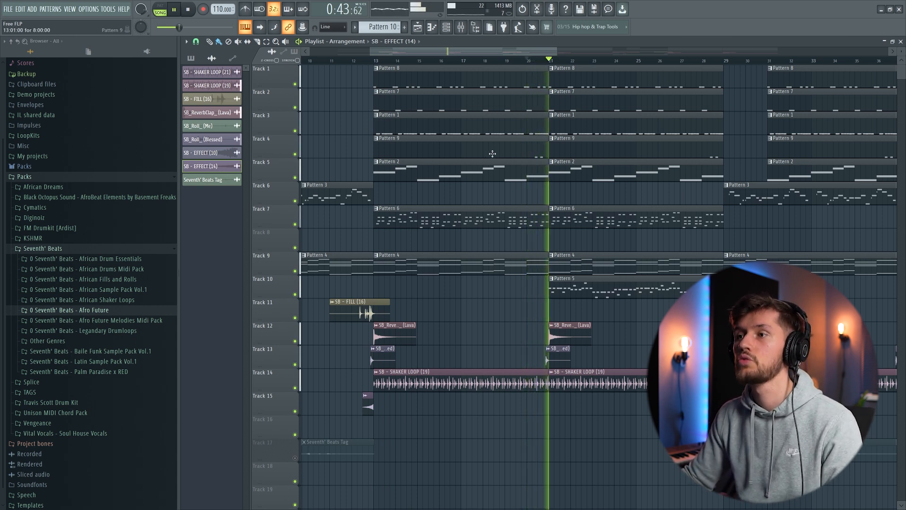
pyautogui.moveTo(467, 52); pyautogui.dragTo(499, 60)
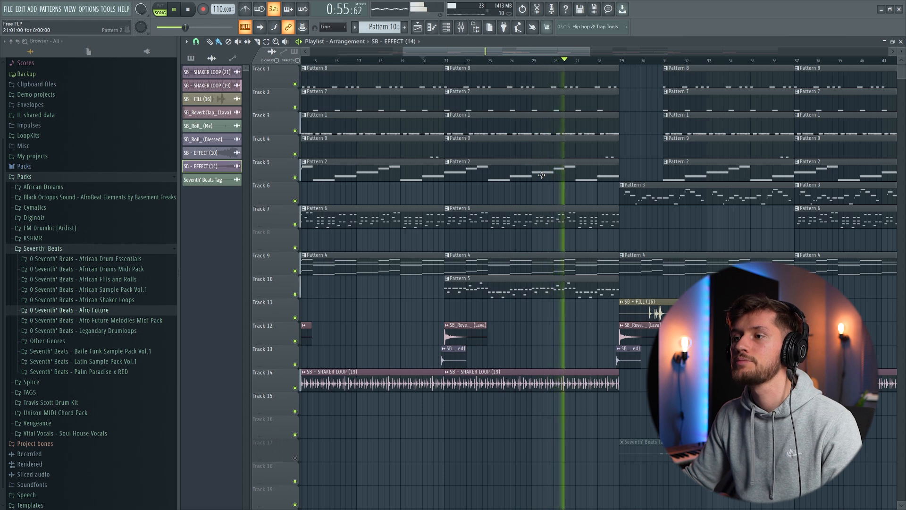
pyautogui.moveTo(521, 51); pyautogui.dragTo(577, 54)
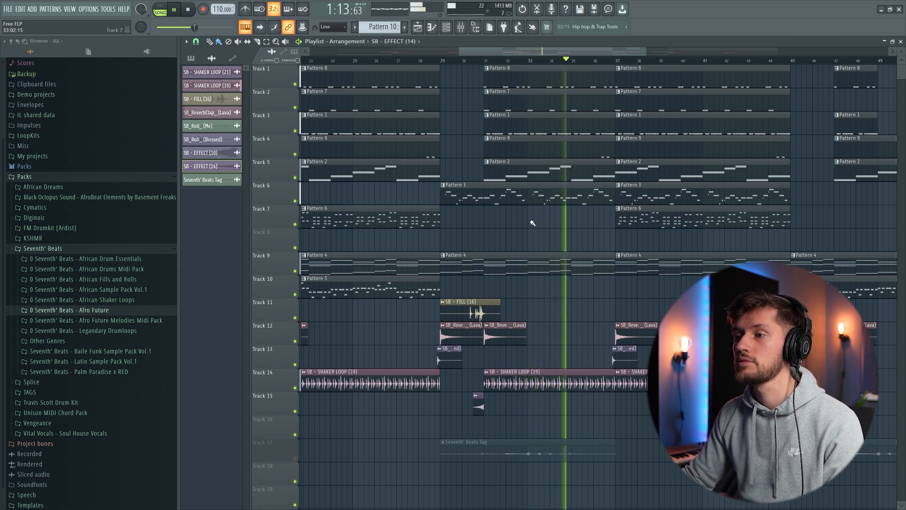
pyautogui.moveTo(650, 62); pyautogui.dragTo(713, 61)
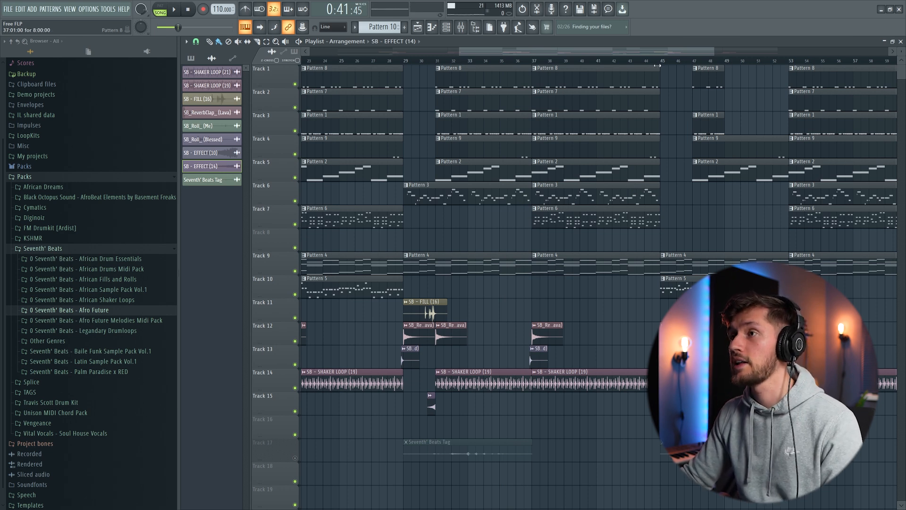
# - Play the arrangement from bar 44 through the section at bar 45 into bar 53, then stop with the whole arrangement in view
pyautogui.moveTo(580, 55); pyautogui.dragTo(691, 66)
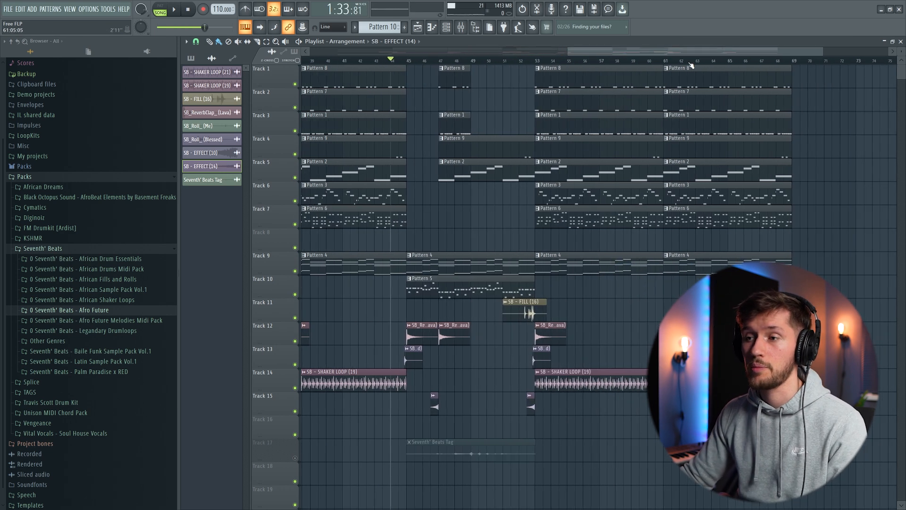
pyautogui.press('space')
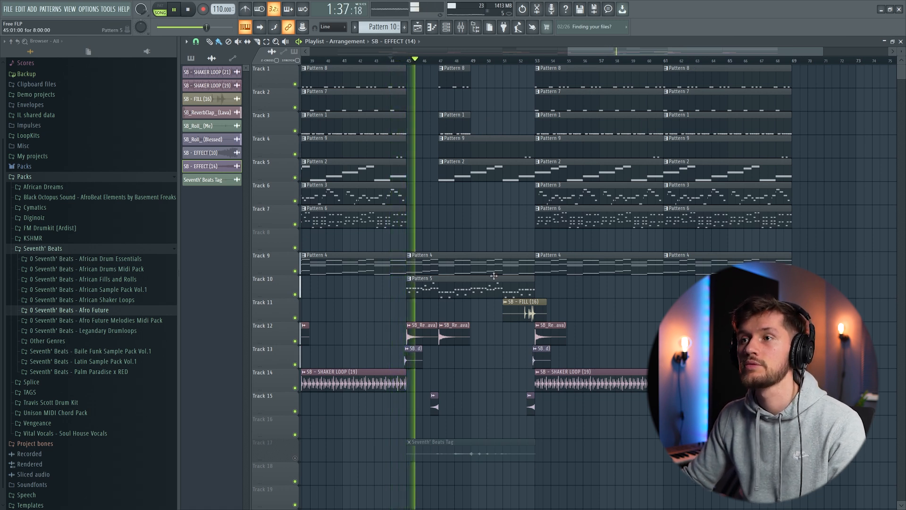
pyautogui.moveTo(568, 53); pyautogui.dragTo(556, 85)
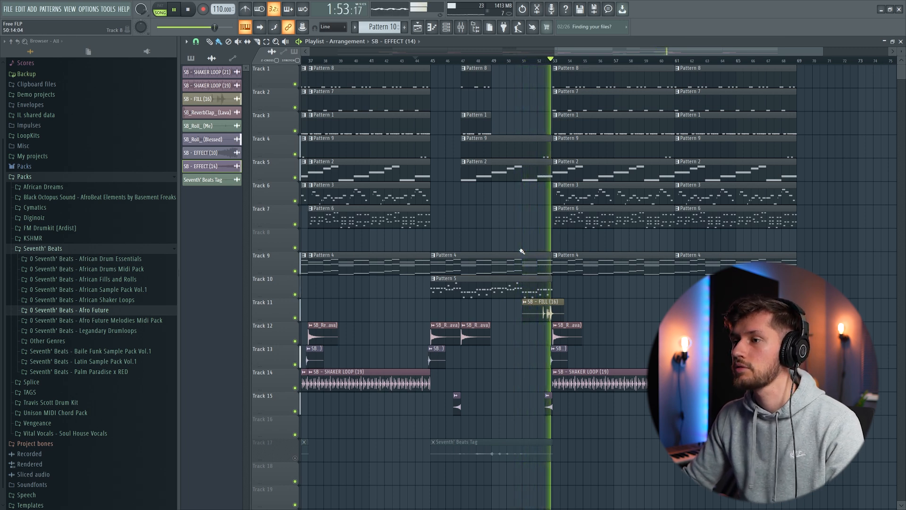
pyautogui.moveTo(556, 54); pyautogui.dragTo(287, 58)
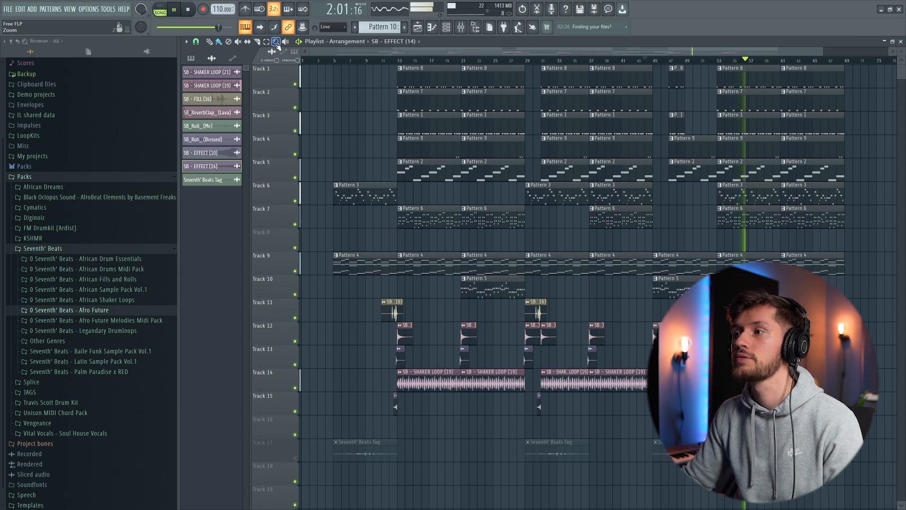
pyautogui.press('space')
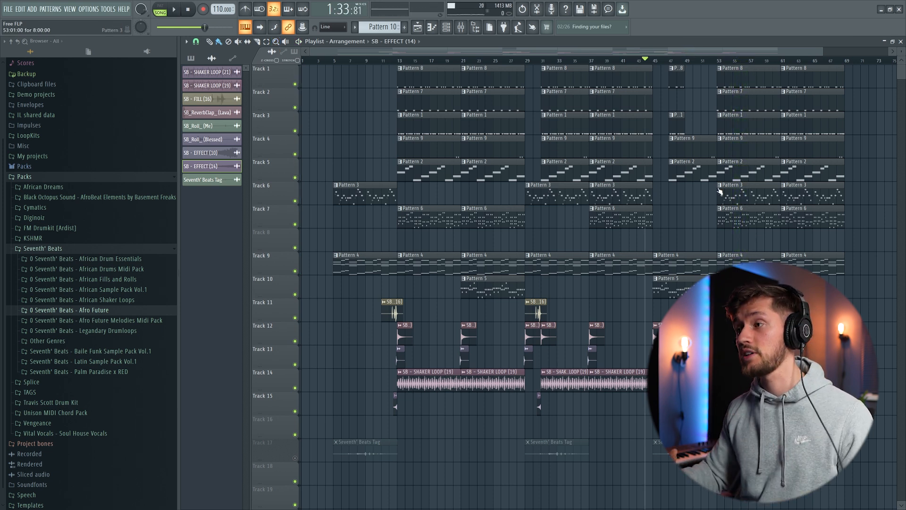